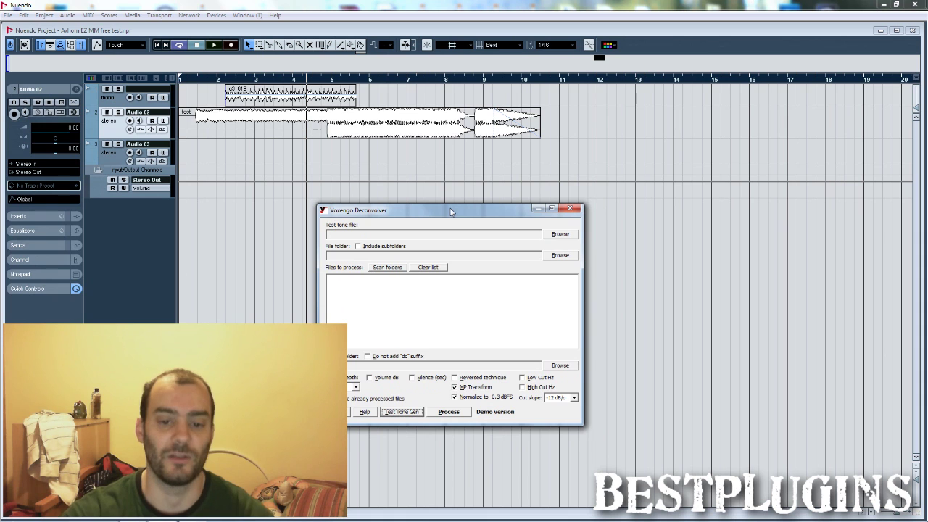
Step: Try to generate a 24-bit, 44100 Hz mono test tone lasting 13 seconds, and close the test tone generator
{"action": "left_click_drag", "start_coordinate": [450, 211], "coordinate": [452, 211]}
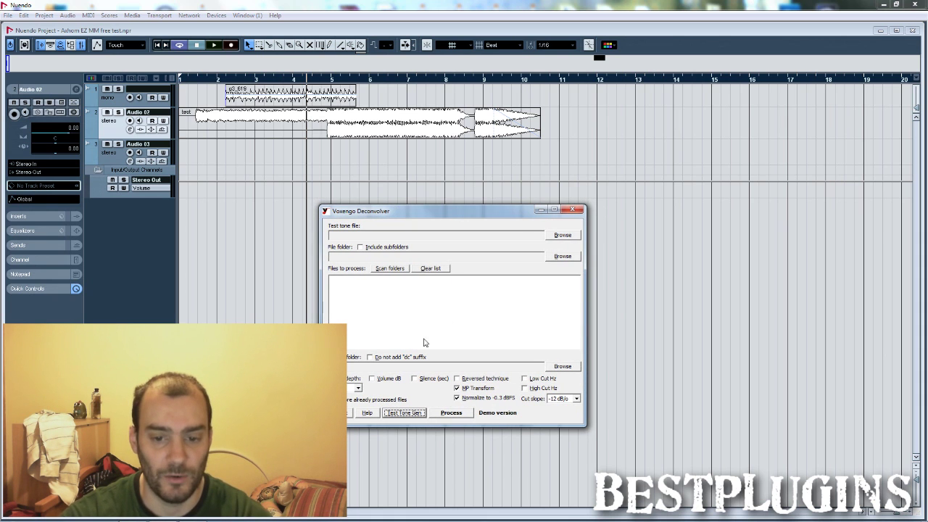
{"action": "left_click", "coordinate": [403, 412]}
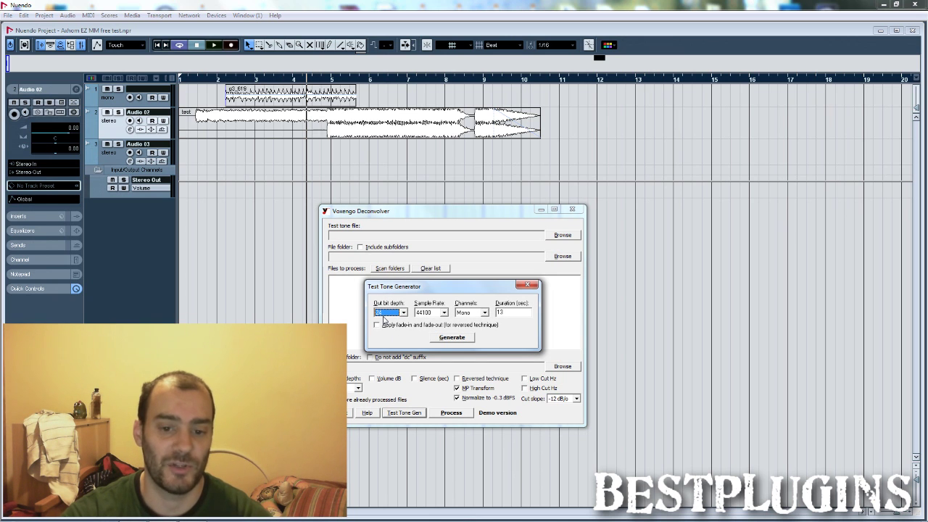
{"action": "left_click", "coordinate": [451, 337]}
{"action": "key", "text": "Escape"}
{"action": "left_click", "coordinate": [529, 284]}
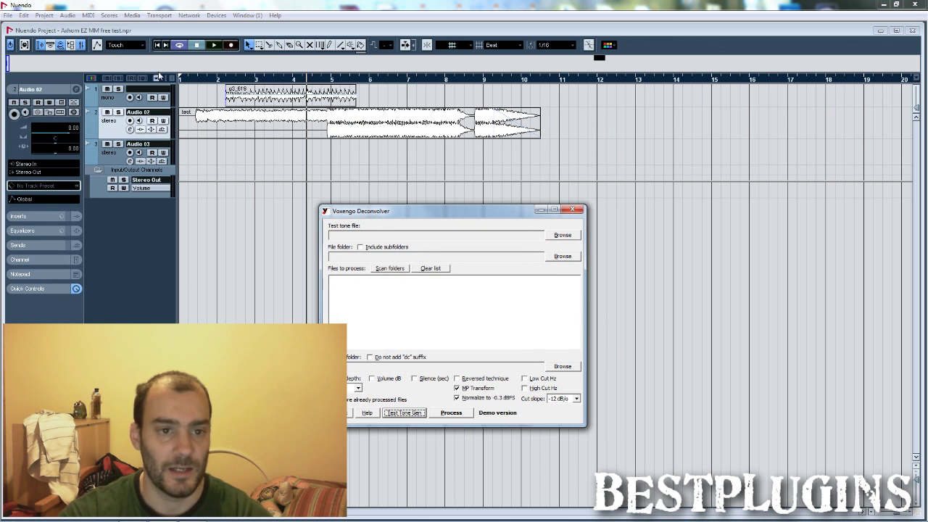
Step: In Nuendo, import the Sweep-44100-24-M-13.0s audio file onto the Audio 03 track and move it to the project start
{"action": "left_click", "coordinate": [124, 6]}
{"action": "left_click", "coordinate": [7, 15]}
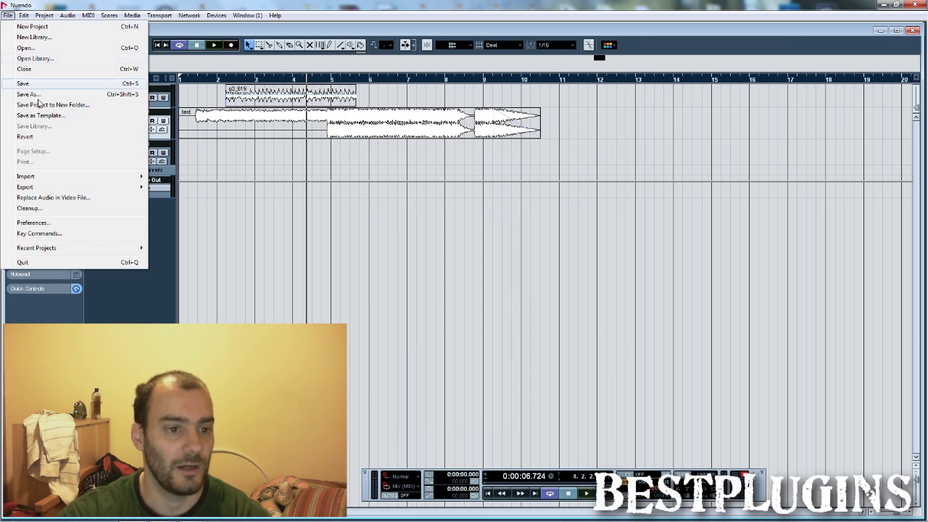
{"action": "mouse_move", "coordinate": [58, 177]}
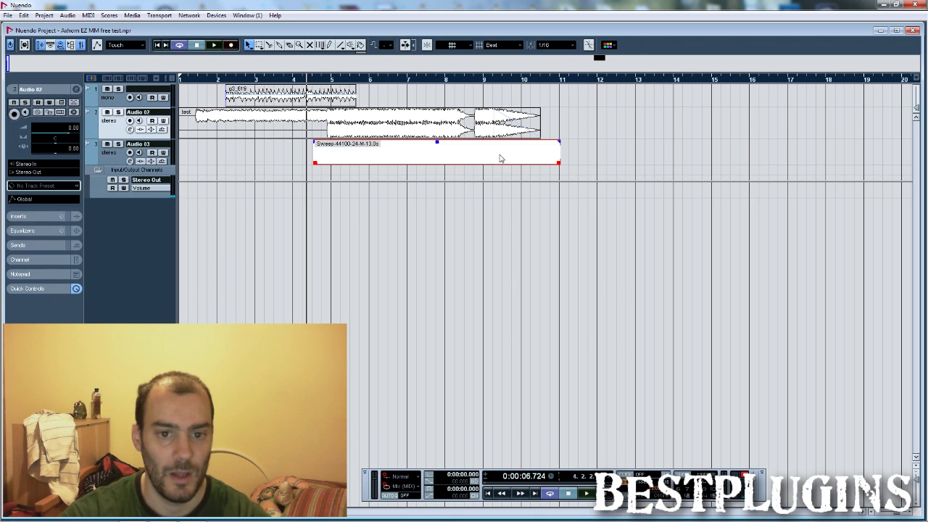
{"action": "left_click_drag", "start_coordinate": [416, 155], "coordinate": [283, 155]}
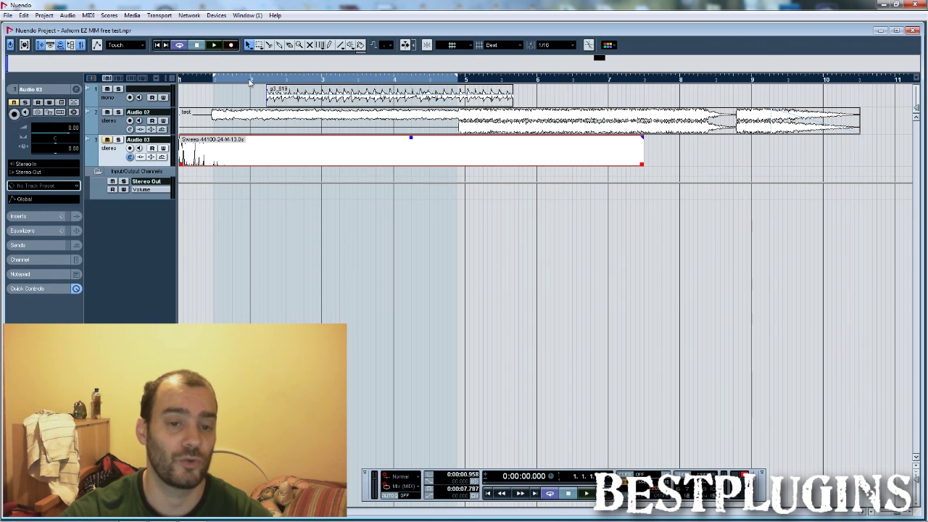
Step: Solo the Audio 02 track with the test recording and start playing it from the cycle range
{"action": "left_click", "coordinate": [235, 124]}
{"action": "left_click", "coordinate": [496, 243]}
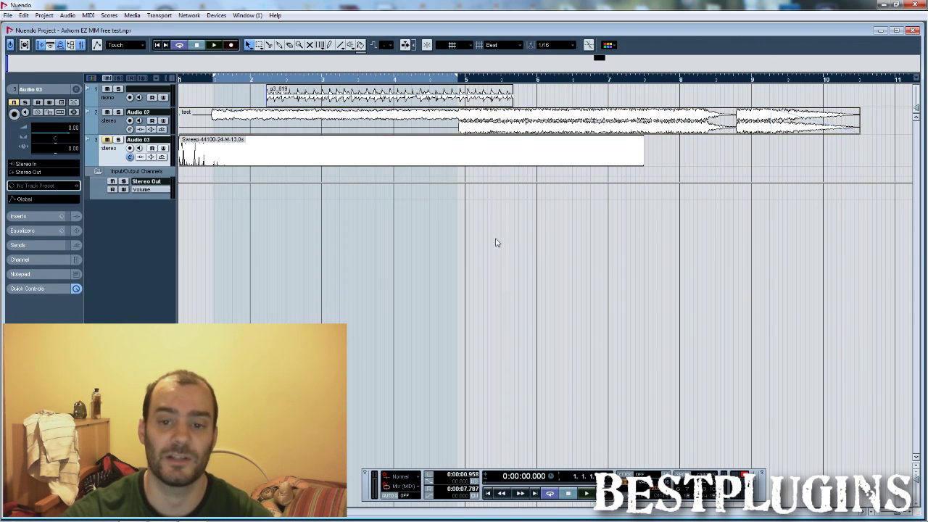
{"action": "left_click", "coordinate": [118, 112]}
{"action": "left_click_drag", "start_coordinate": [204, 87], "coordinate": [398, 87]}
{"action": "key", "text": "space"}
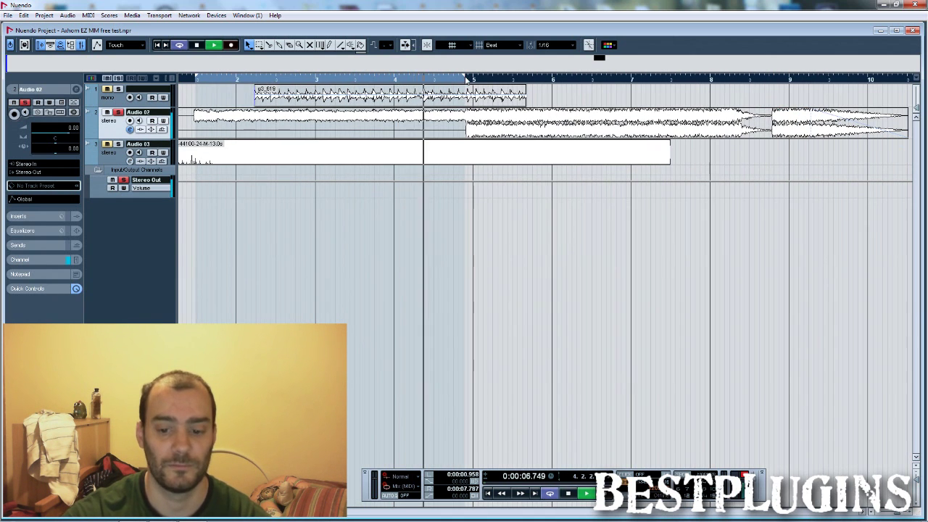
Step: Try the cycle range's end at bar 7 during playback, set it at 0:00:07.773, and stop playback
{"action": "left_click_drag", "start_coordinate": [464, 78], "coordinate": [632, 79]}
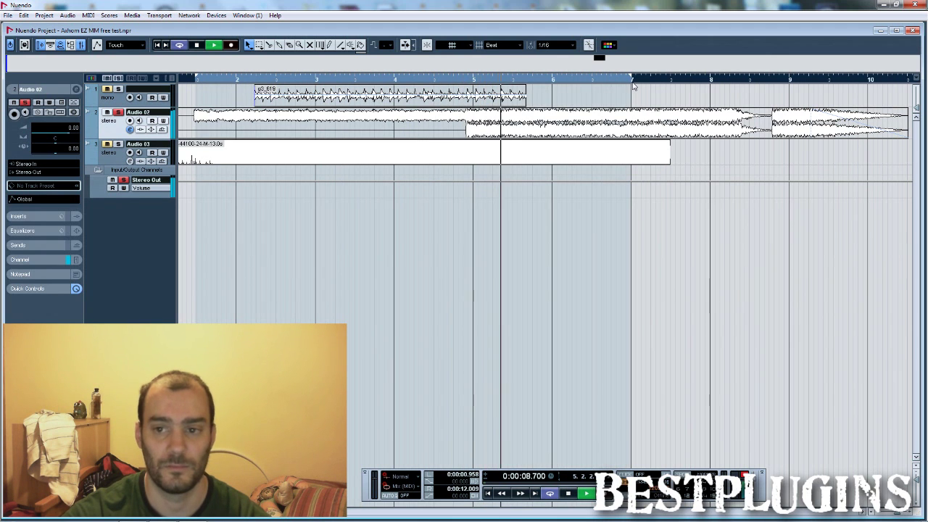
{"action": "key", "text": "space"}
{"action": "key", "text": "space"}
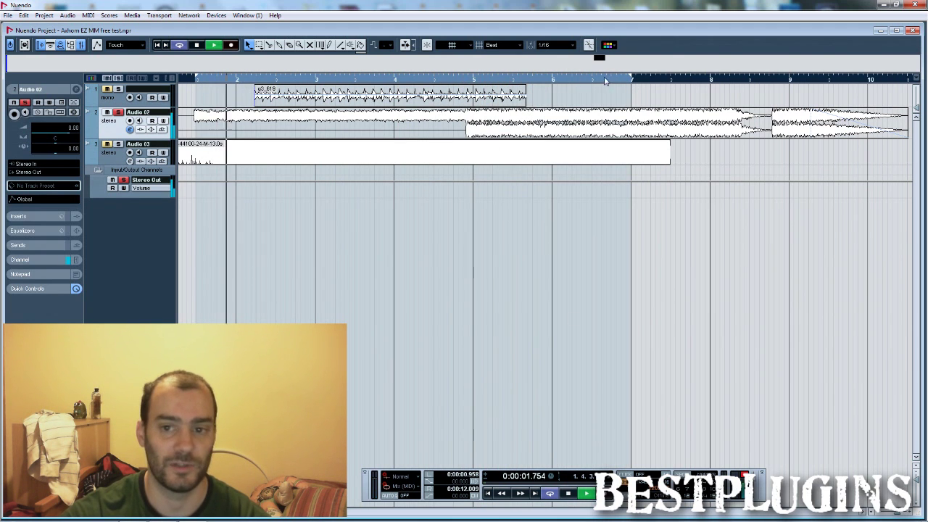
{"action": "left_click", "coordinate": [464, 78], "text": "alt"}
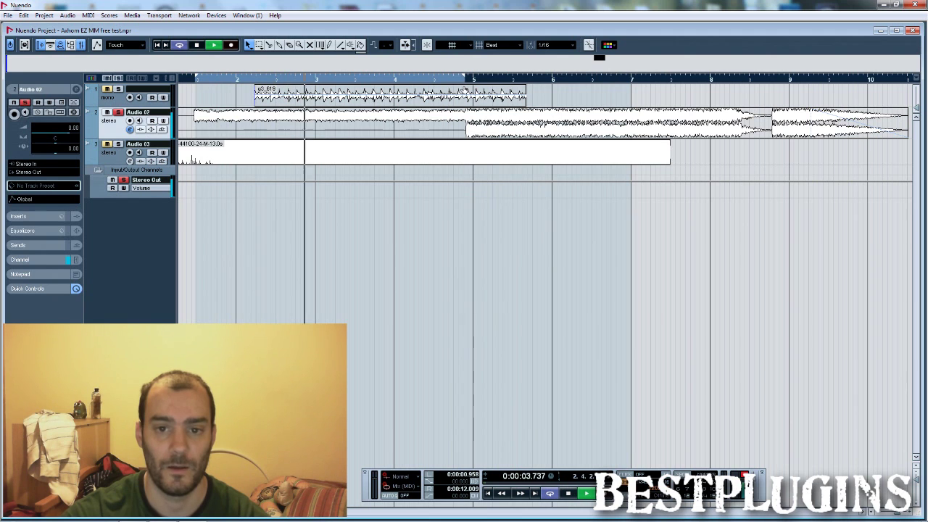
{"action": "key", "text": "space"}
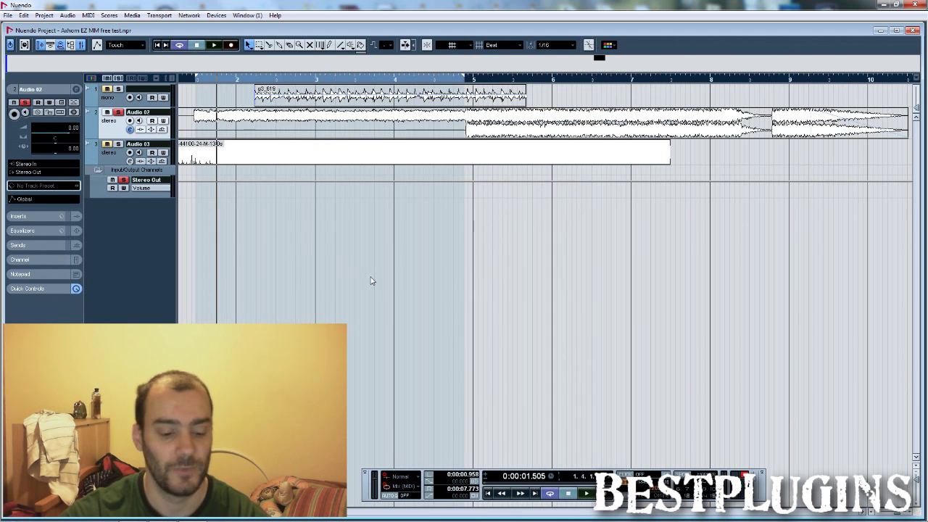
Step: Insert the Voxengo CurveEQ plug-in in the fourth insert slot of the Stereo Out channel
{"action": "key", "text": "F3"}
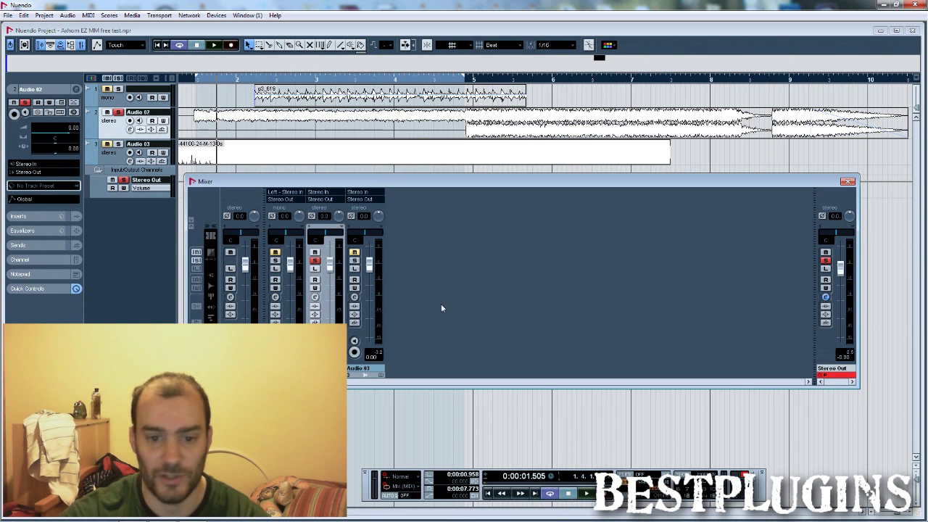
{"action": "left_click", "coordinate": [825, 297]}
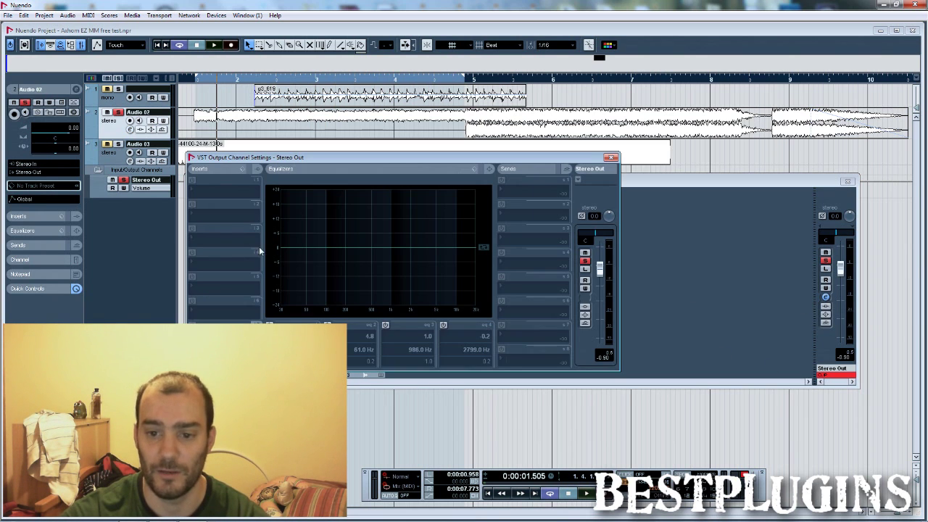
{"action": "left_click", "coordinate": [222, 269]}
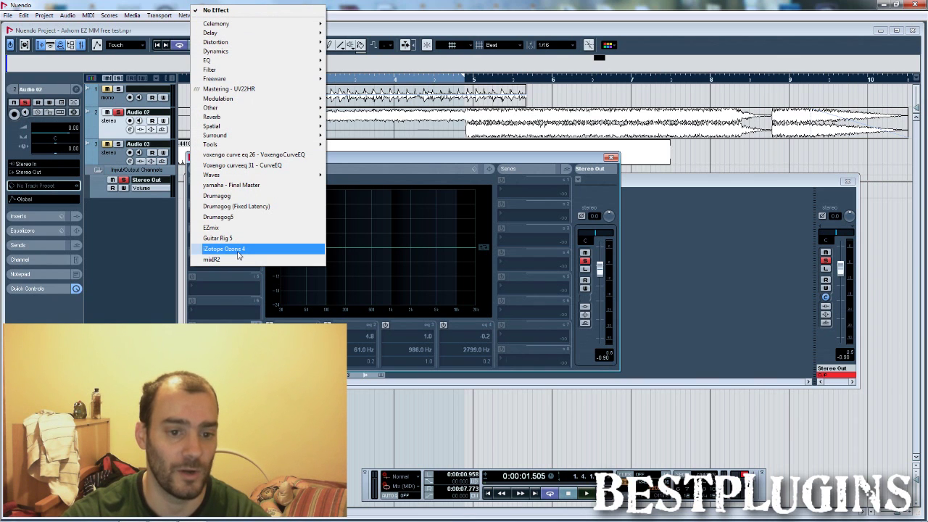
{"action": "left_click", "coordinate": [244, 166]}
Step: Set CurveEQ's spectrum analyzer to the RT Avg type with a 10-second averaging time
{"action": "left_click_drag", "start_coordinate": [510, 168], "coordinate": [377, 163]}
{"action": "left_click", "coordinate": [477, 218]}
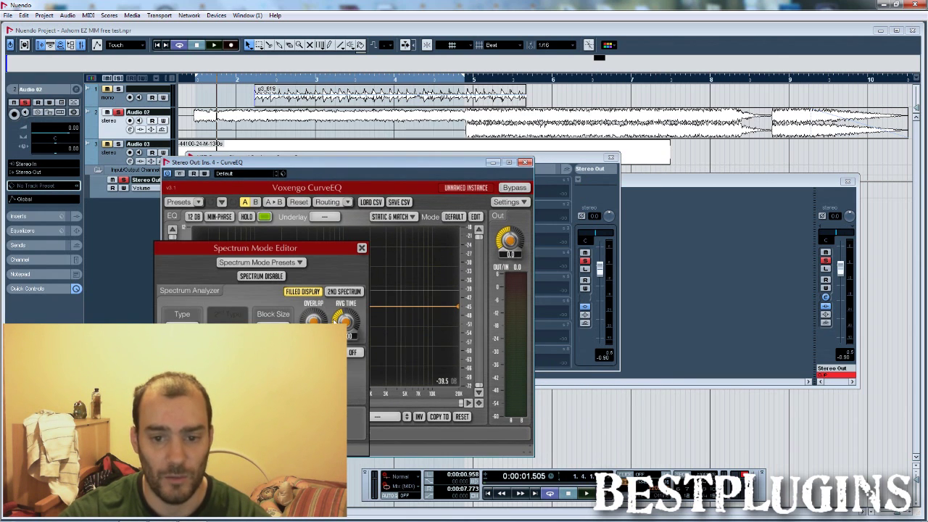
{"action": "left_click", "coordinate": [361, 249]}
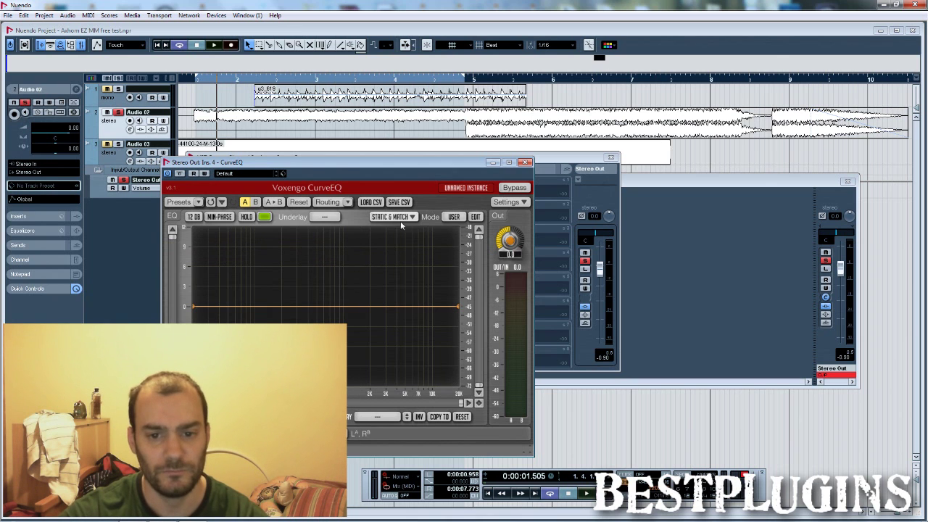
Step: Take a snapshot of the playing Audio 02 spectrum in the first static spectrum slot and mark it as the reference
{"action": "left_click", "coordinate": [389, 216]}
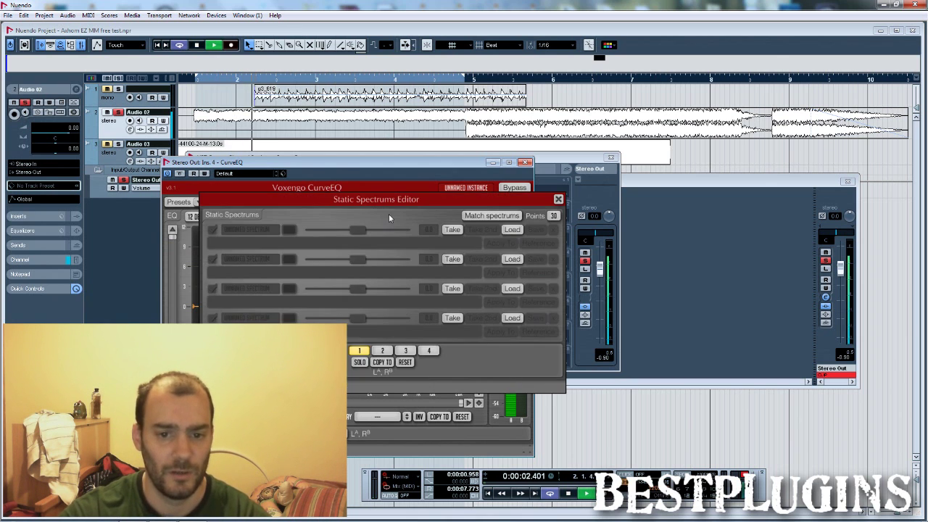
{"action": "left_click_drag", "start_coordinate": [403, 199], "coordinate": [703, 215]}
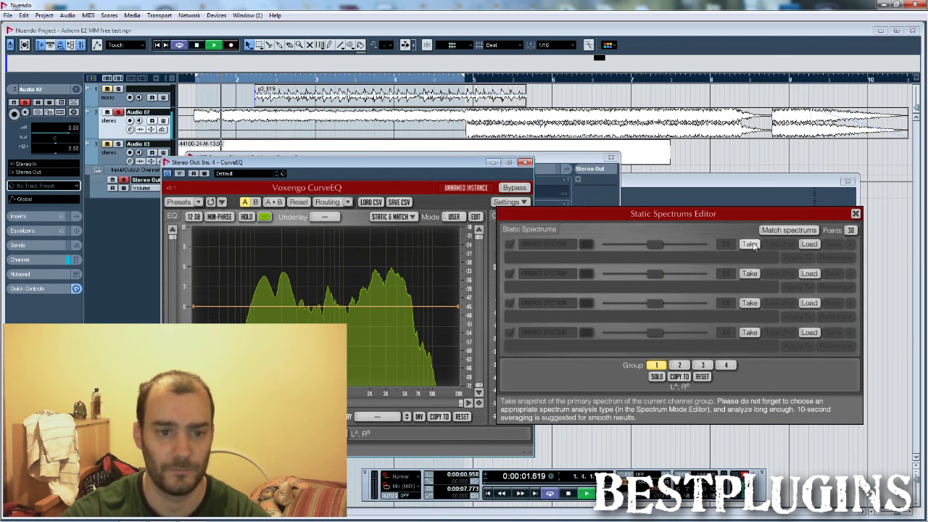
{"action": "left_click", "coordinate": [750, 244]}
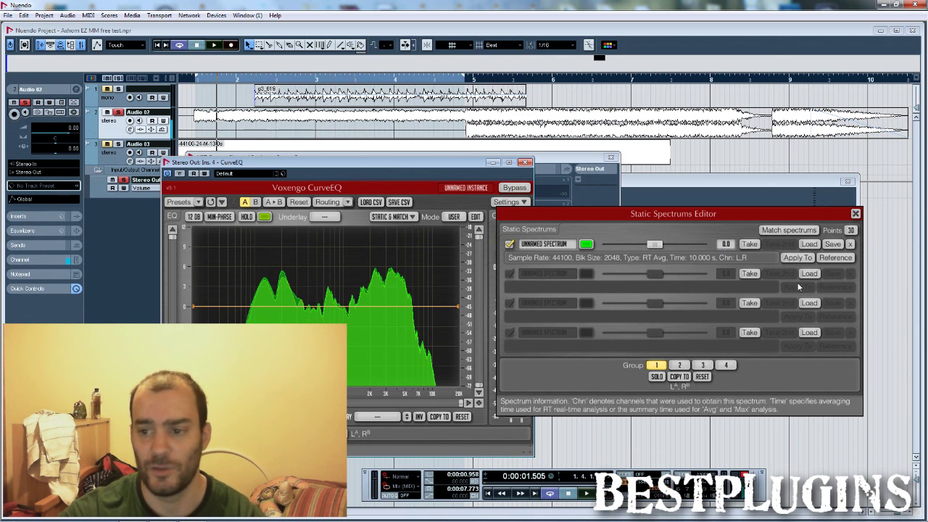
{"action": "left_click", "coordinate": [833, 258]}
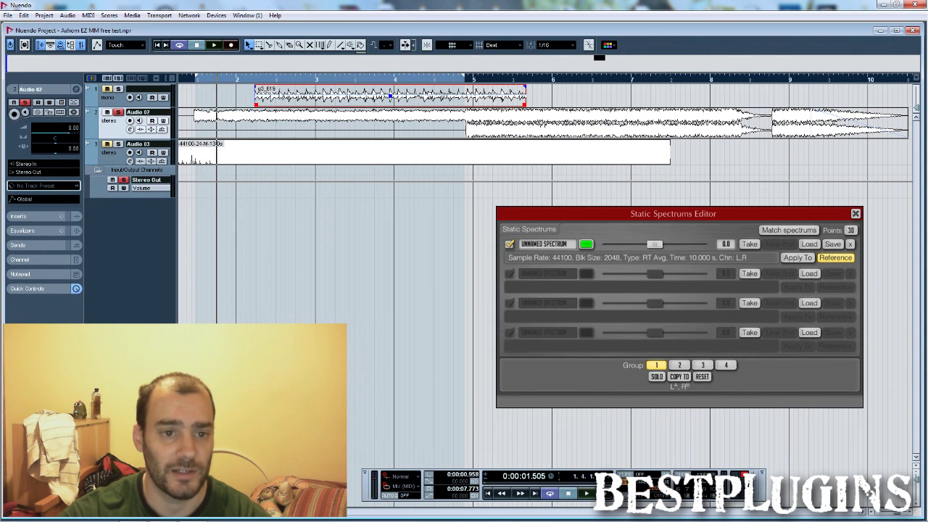
Step: Move the g3_619 clip to the cycle start, solo its track for a brief playback, and close the Static Spectrums Editor
{"action": "left_click_drag", "start_coordinate": [299, 96], "coordinate": [242, 95]}
{"action": "left_click", "coordinate": [118, 89]}
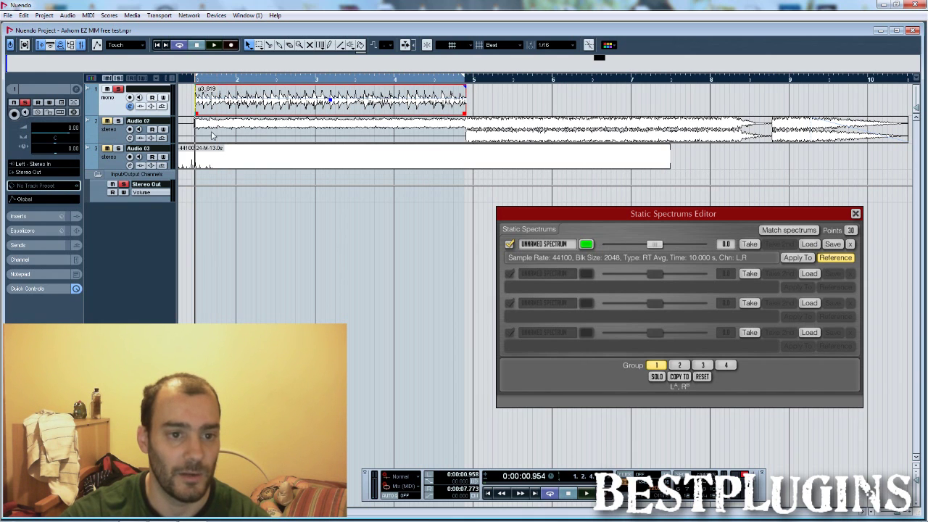
{"action": "key", "text": "space"}
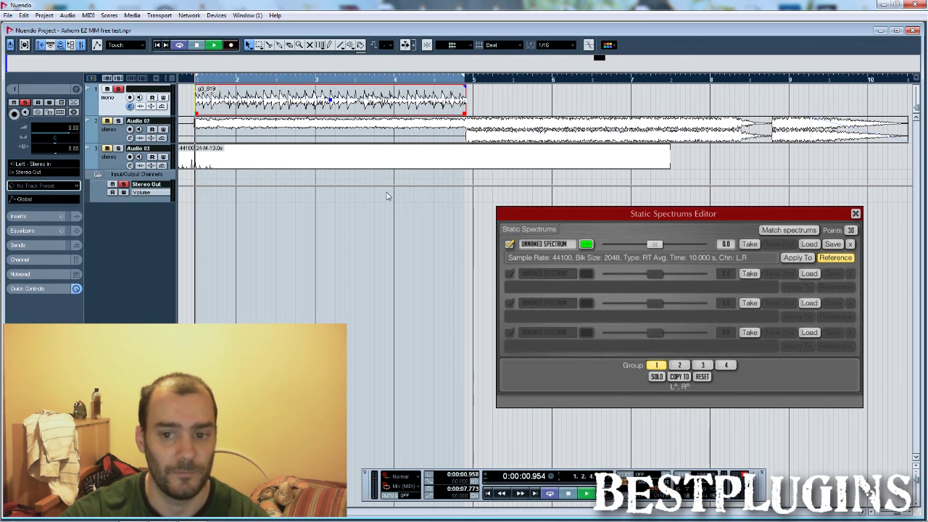
{"action": "left_click", "coordinate": [855, 213]}
{"action": "left_click", "coordinate": [276, 237]}
{"action": "key", "text": "space"}
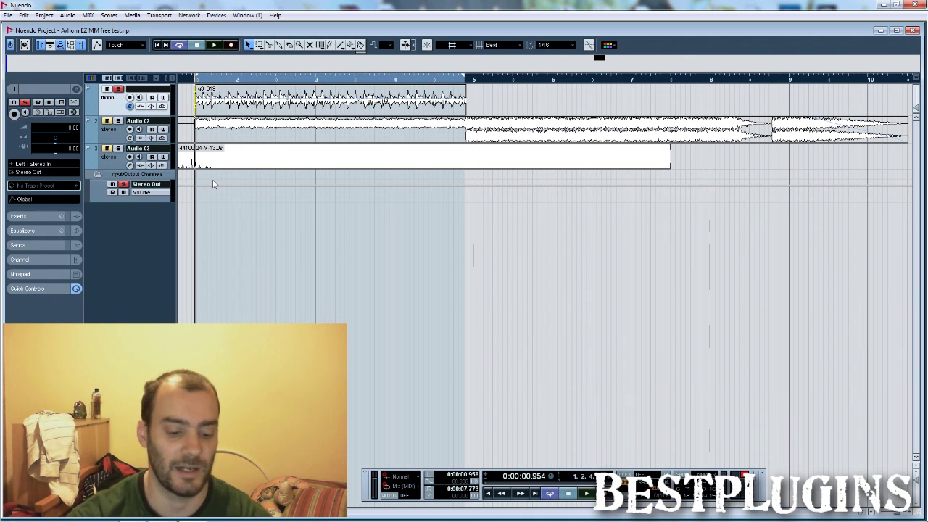
Step: Insert the TSE808 overdrive in the first insert slot of the soloed mono track and close its window
{"action": "key", "text": "F3"}
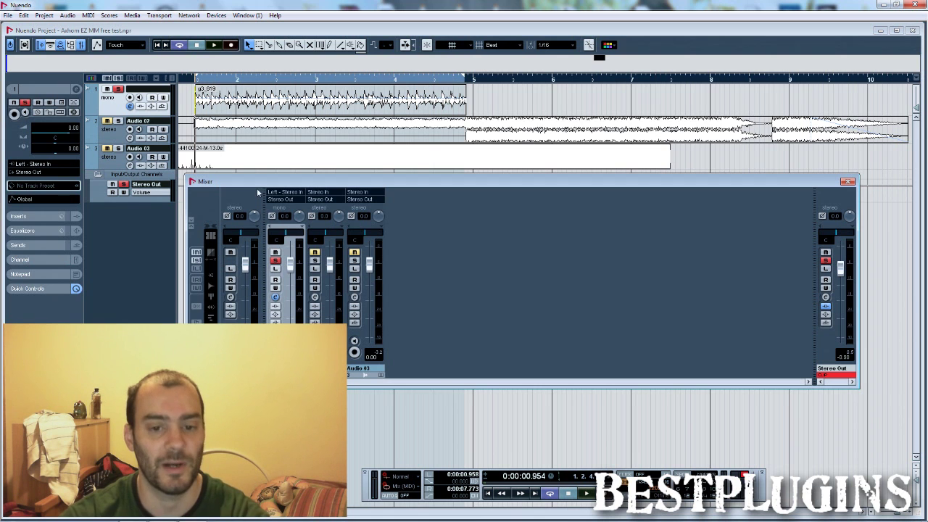
{"action": "left_click", "coordinate": [275, 297]}
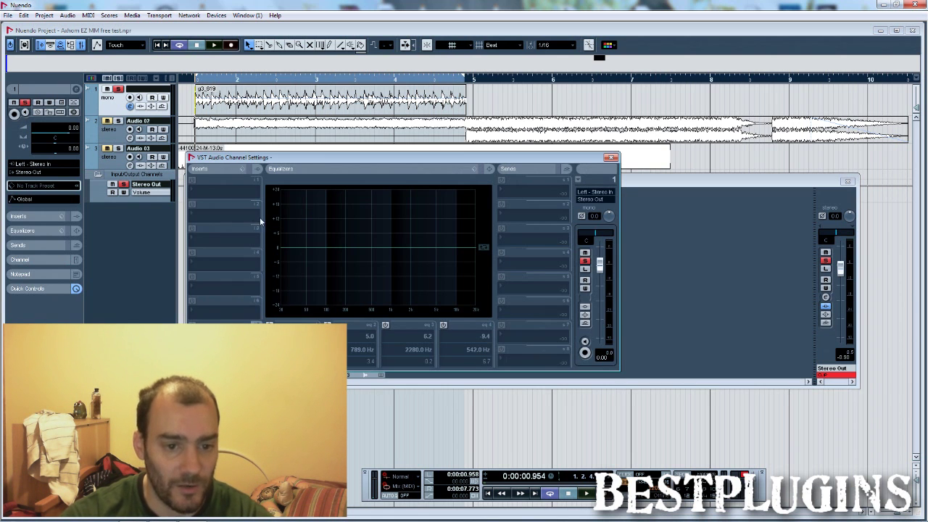
{"action": "left_click", "coordinate": [217, 194]}
{"action": "left_click", "coordinate": [248, 307]}
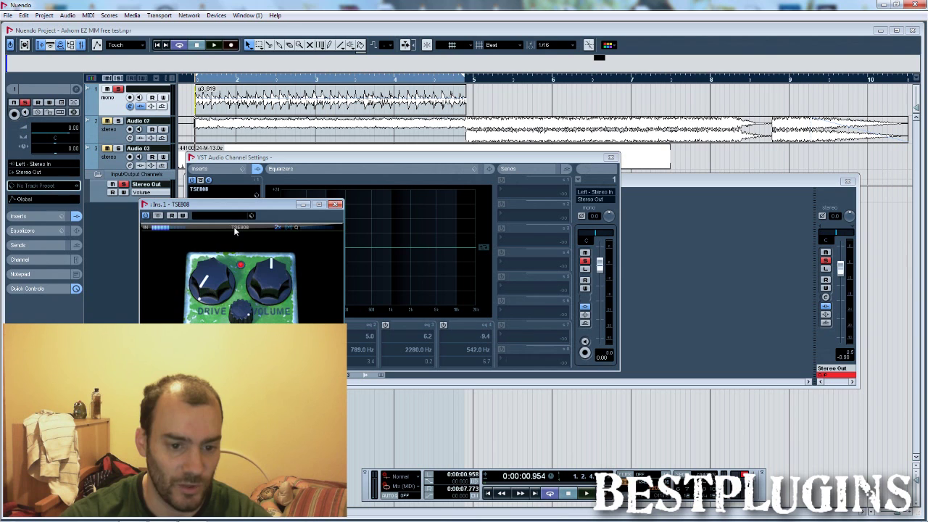
{"action": "left_click", "coordinate": [332, 206]}
Step: Insert the TSE_X30_1.6_Sovtek preamp in the mono track's second insert slot and audition the processed track
{"action": "left_click", "coordinate": [218, 207]}
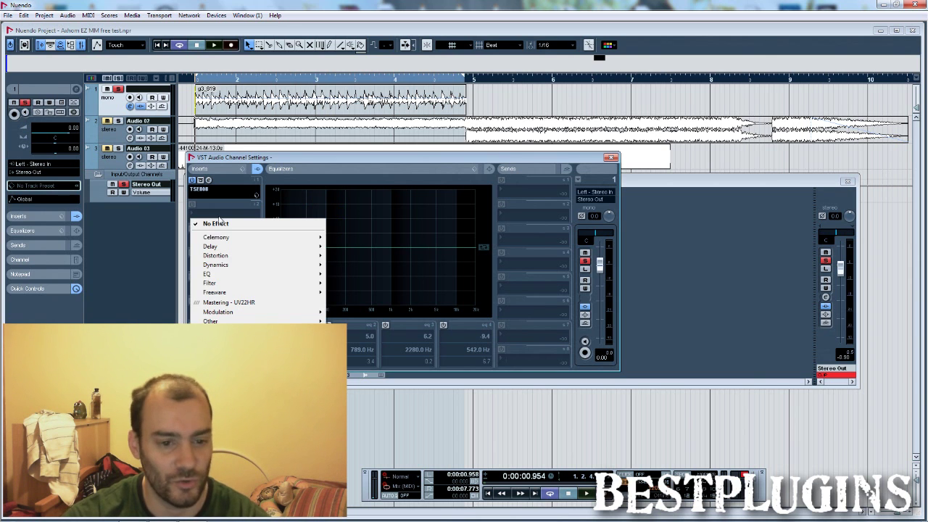
{"action": "mouse_move", "coordinate": [264, 293]}
{"action": "mouse_move", "coordinate": [371, 339]}
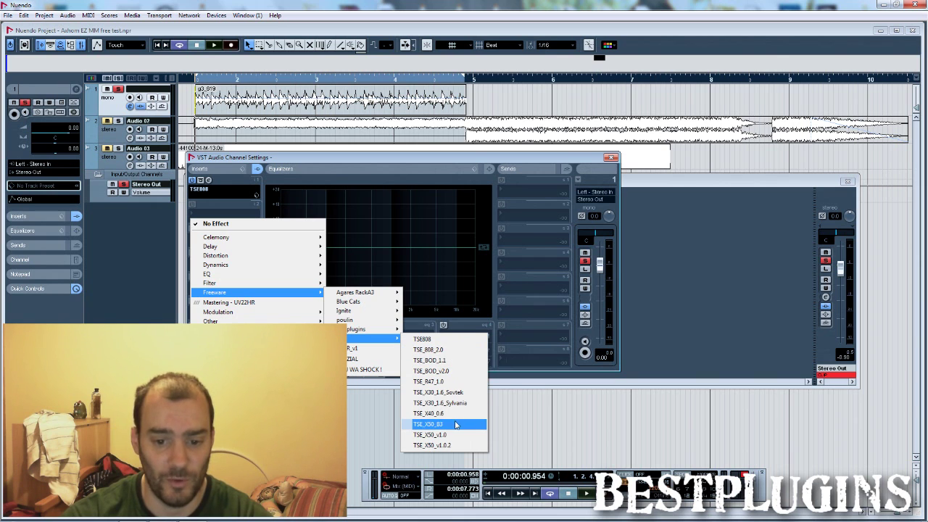
{"action": "left_click", "coordinate": [454, 392]}
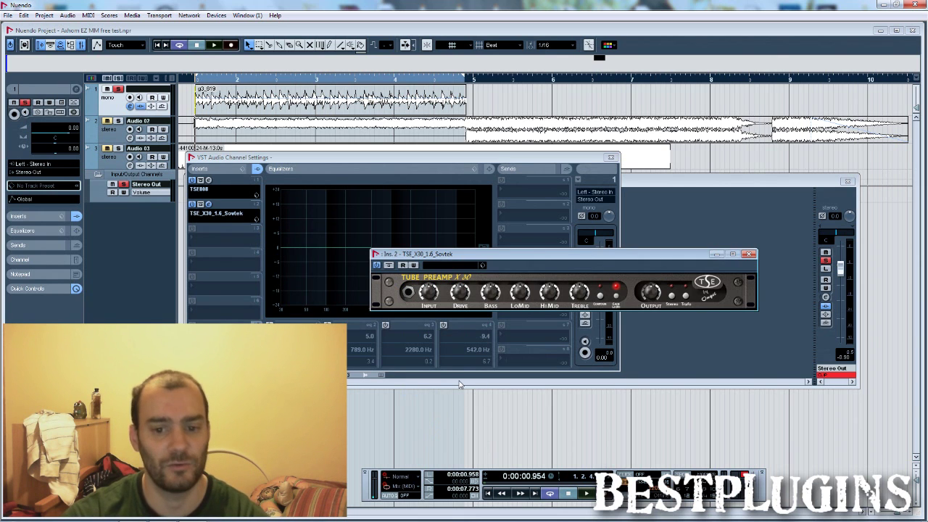
{"action": "left_click", "coordinate": [749, 255]}
{"action": "left_click", "coordinate": [610, 157]}
{"action": "key", "text": "space"}
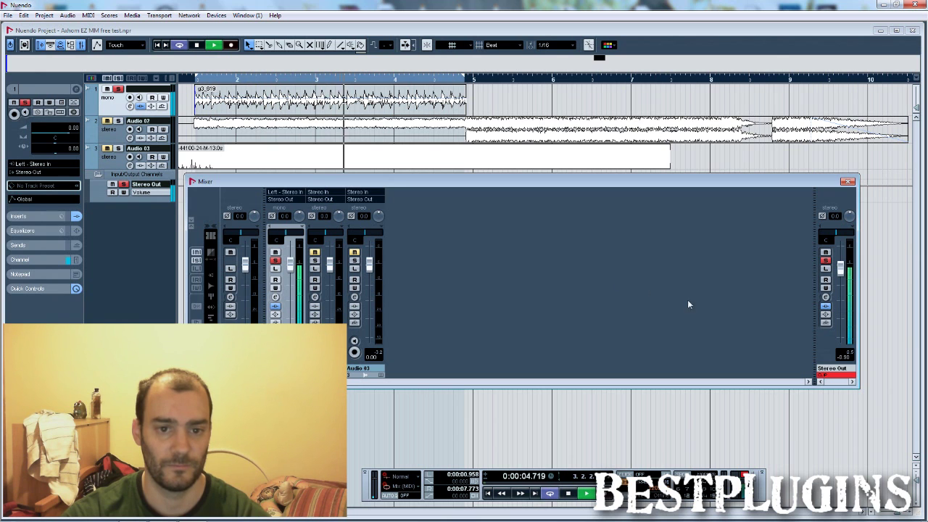
{"action": "key", "text": "space"}
Step: Reopen CurveEQ's static spectrum settings on the Stereo Out channel and snapshot the playing guitar track's spectrum into the second slot
{"action": "key", "text": "e"}
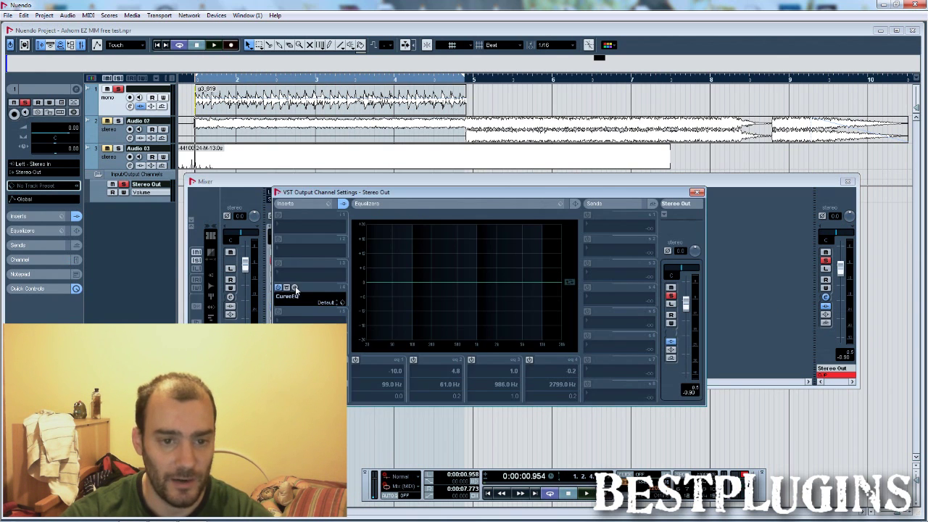
{"action": "left_click", "coordinate": [295, 288]}
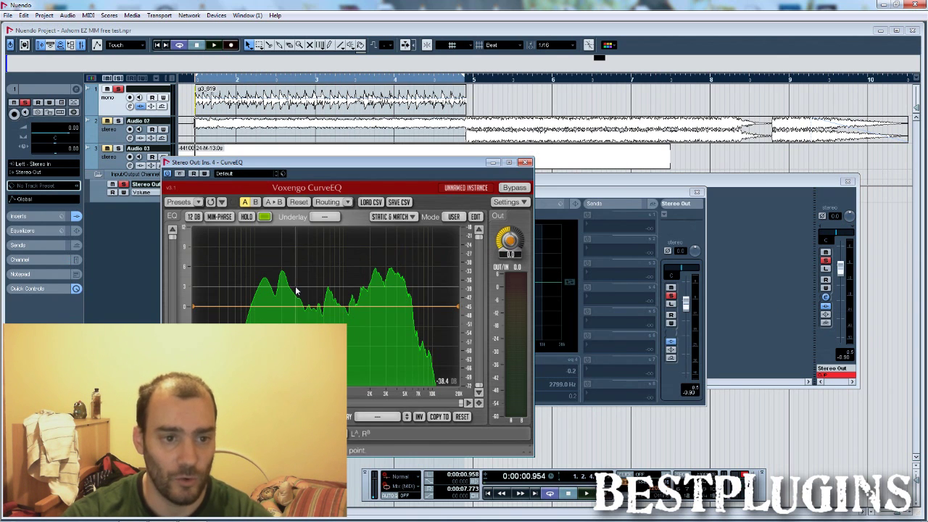
{"action": "left_click", "coordinate": [396, 217]}
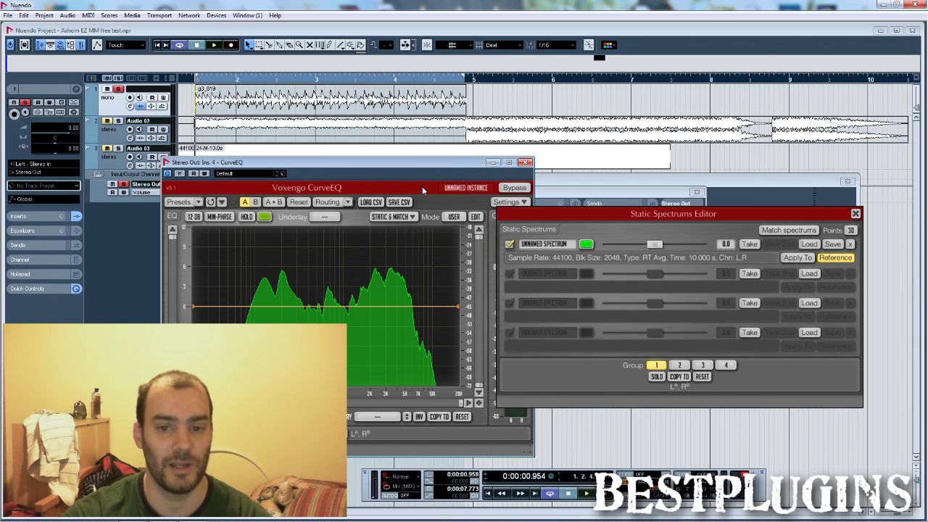
{"action": "key", "text": "space"}
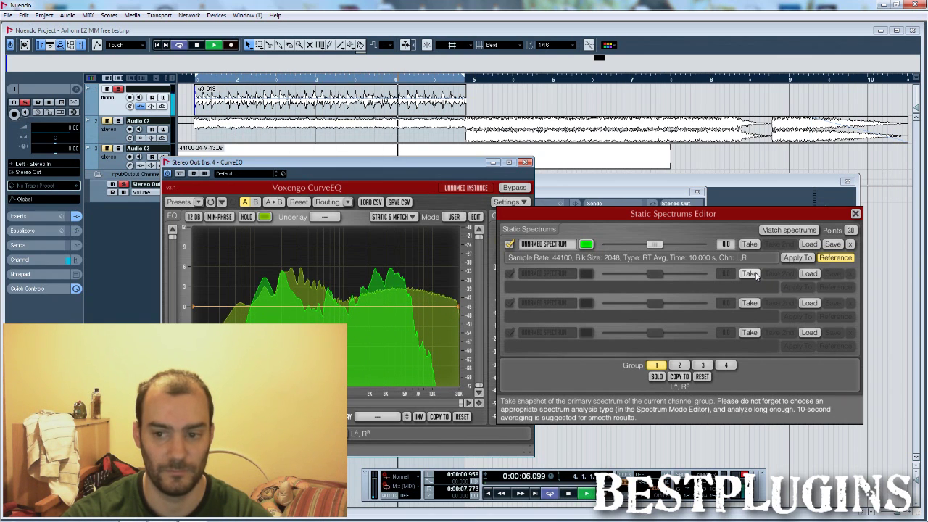
{"action": "left_click", "coordinate": [750, 273]}
Step: Match the second static spectrum to the reference using 60 points and set the EQ display range to 18 dB
{"action": "mouse_move", "coordinate": [775, 214]}
{"action": "left_mouse_down"}
{"action": "mouse_move", "coordinate": [773, 222]}
{"action": "mouse_move", "coordinate": [768, 214]}
{"action": "left_mouse_up"}
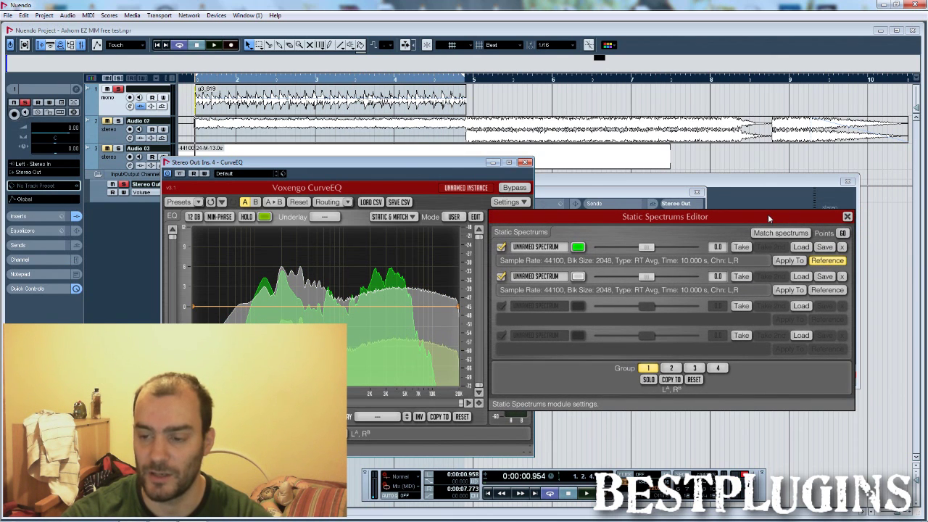
{"action": "left_click", "coordinate": [790, 290]}
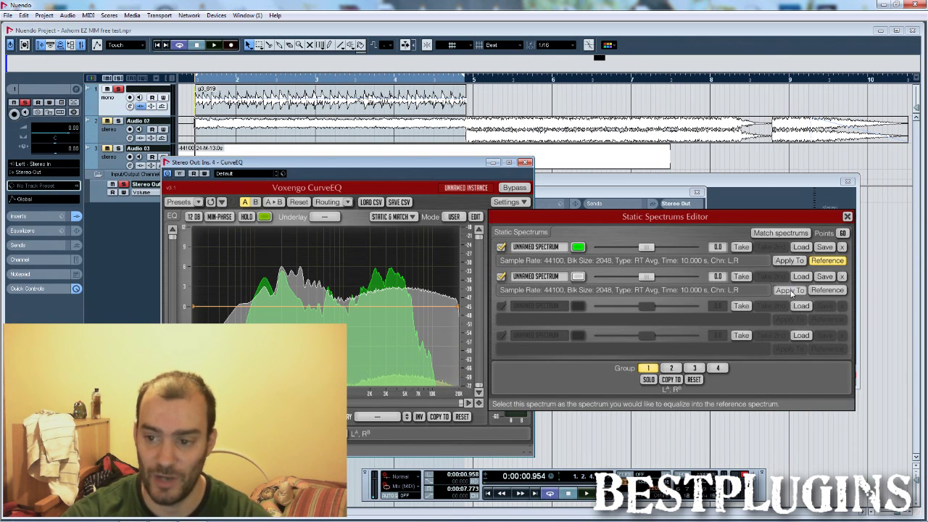
{"action": "left_click", "coordinate": [771, 235]}
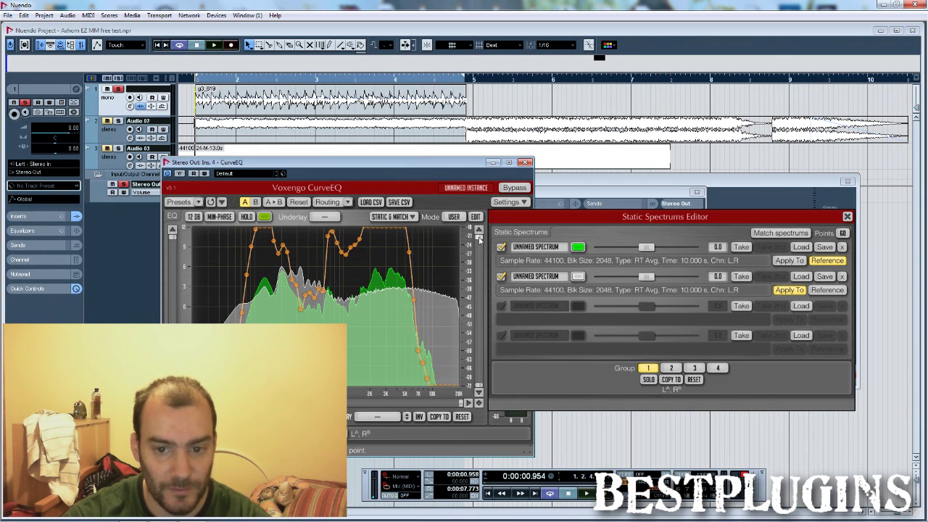
{"action": "left_click", "coordinate": [193, 217]}
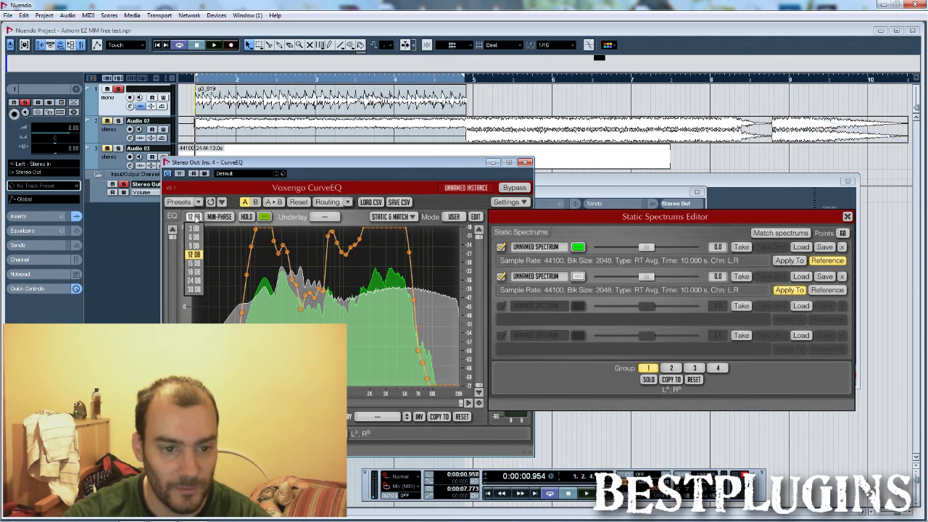
{"action": "left_click", "coordinate": [195, 272]}
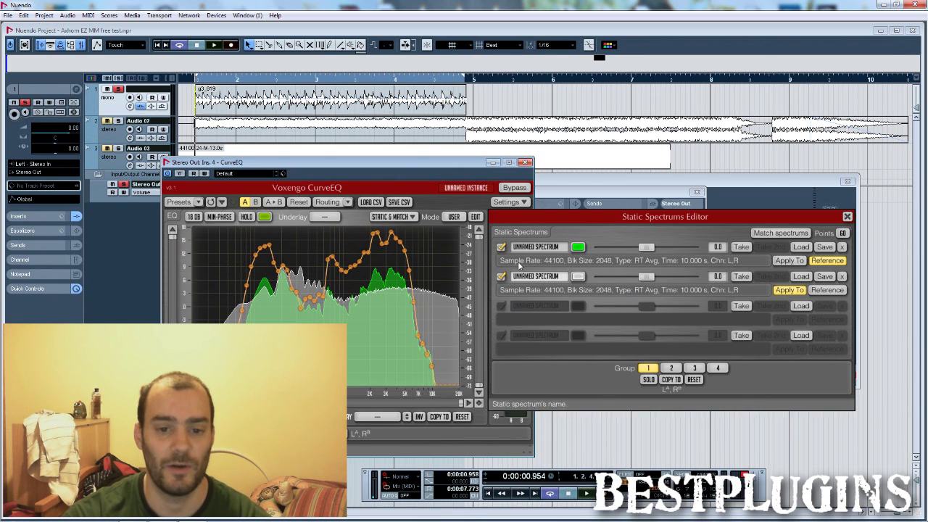
Step: Audition the guitar track with the matched EQ curve and close the CurveEQ window
{"action": "key", "text": "space"}
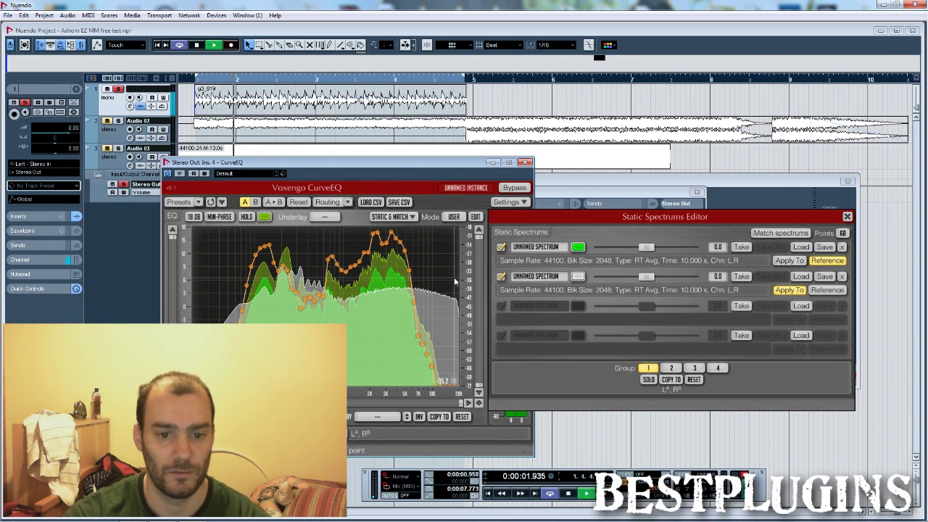
{"action": "left_click", "coordinate": [526, 163]}
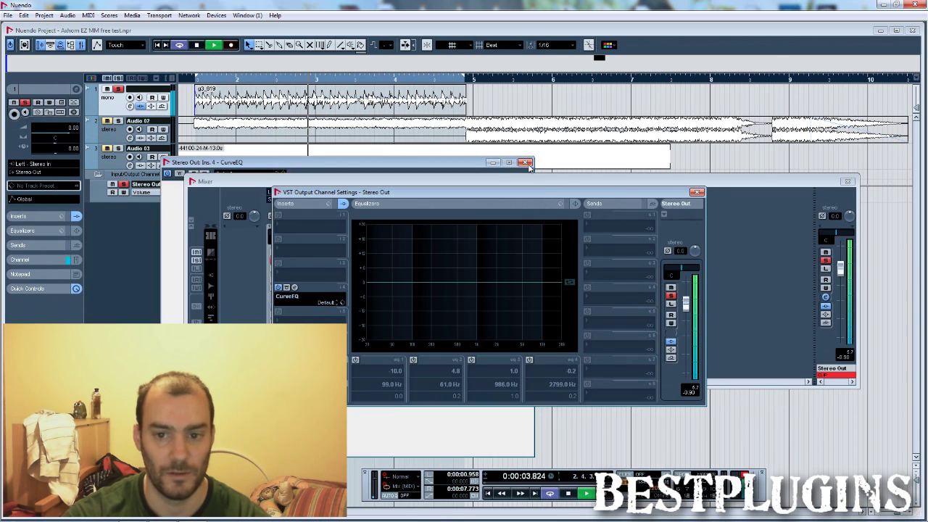
{"action": "key", "text": "space"}
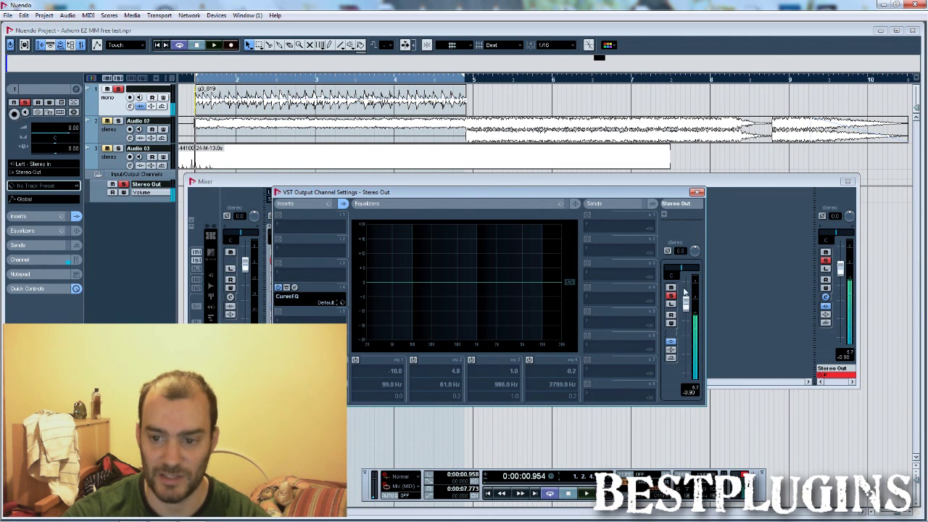
Step: Lower CurveEQ's output gain to about -5.6 dB during playback, and close the plugin, channel settings and mixer windows
{"action": "left_click", "coordinate": [294, 288]}
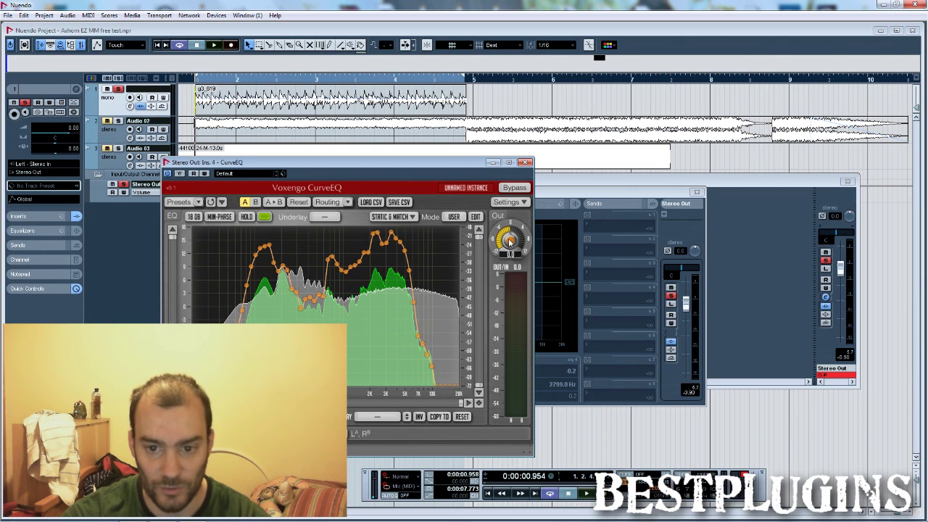
{"action": "key", "text": "space"}
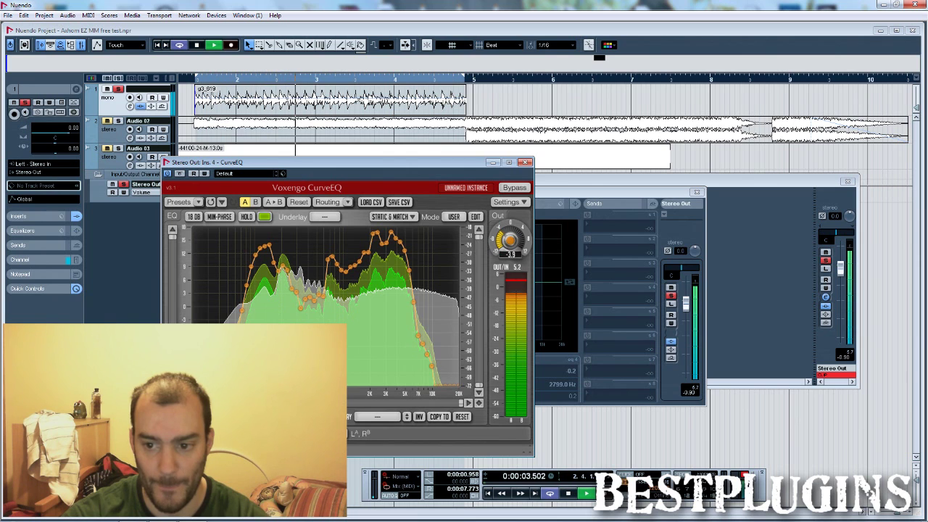
{"action": "left_click_drag", "start_coordinate": [509, 239], "coordinate": [509, 241]}
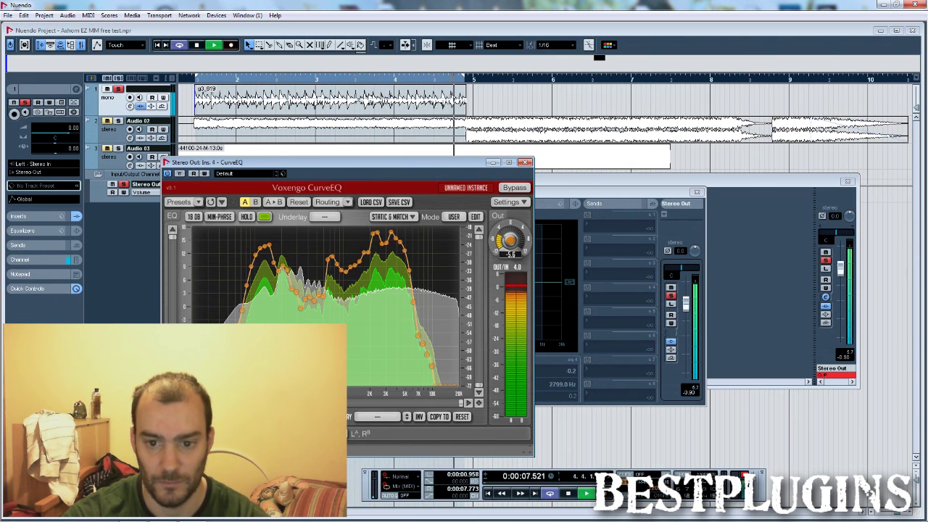
{"action": "left_click", "coordinate": [527, 162]}
{"action": "left_click", "coordinate": [697, 192]}
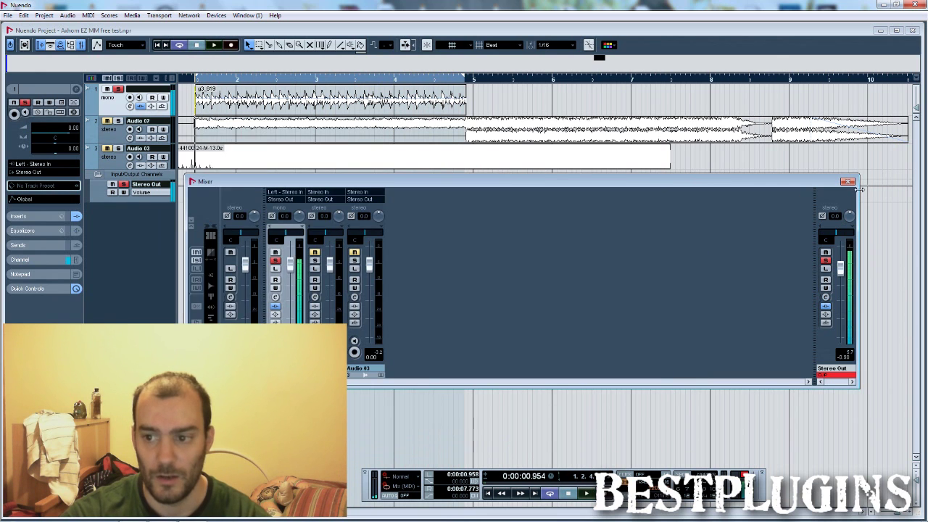
{"action": "key", "text": "F3"}
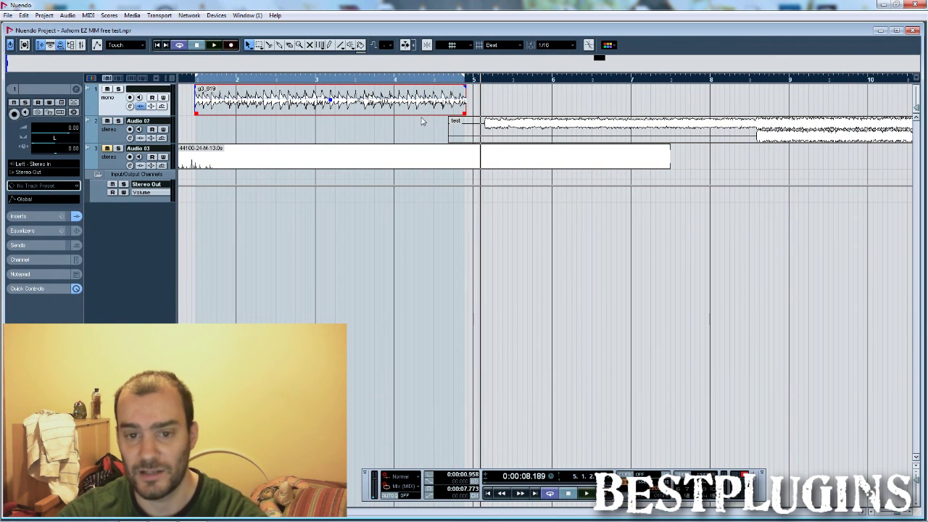
Step: Solo the Audio 03 sweep track and re-enable the bypassed Stereo Out inserts, opening CurveEQ from its insert slot
{"action": "left_click", "coordinate": [119, 149]}
{"action": "key", "text": "F3"}
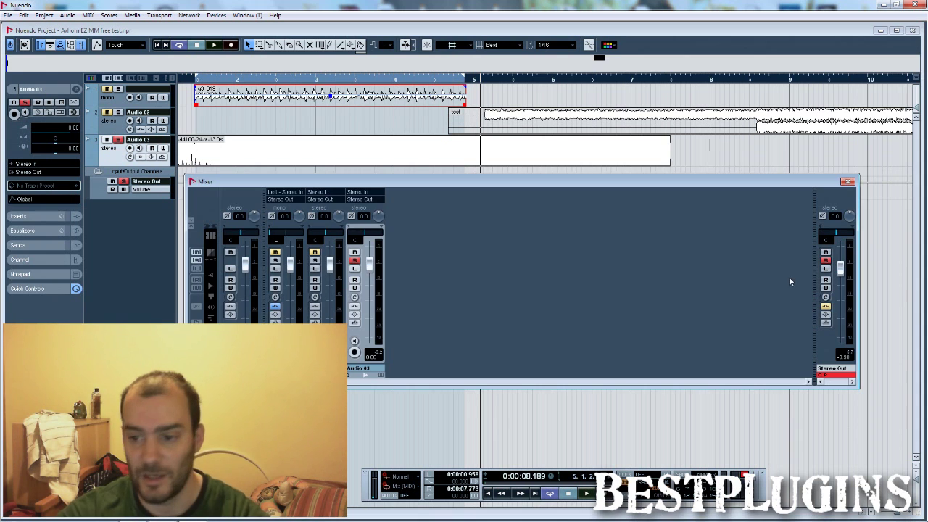
{"action": "left_click", "coordinate": [826, 306]}
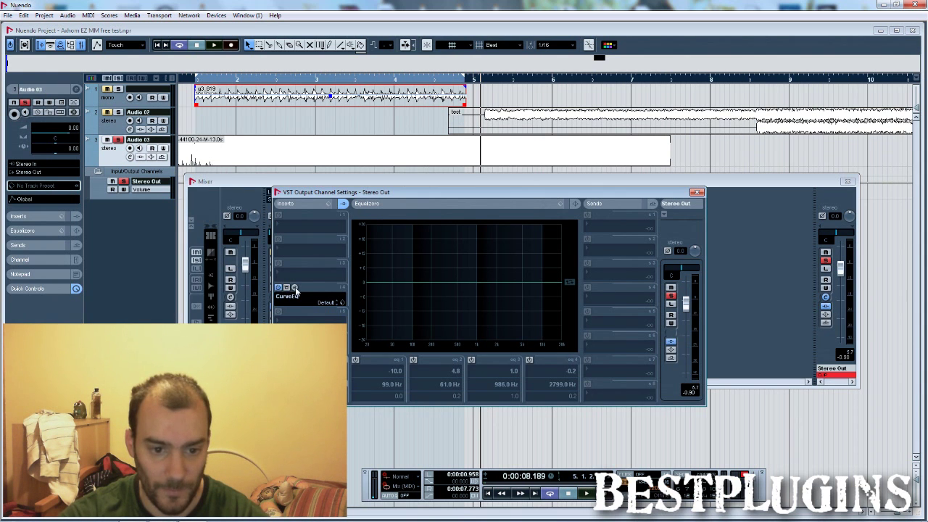
{"action": "left_click", "coordinate": [295, 288]}
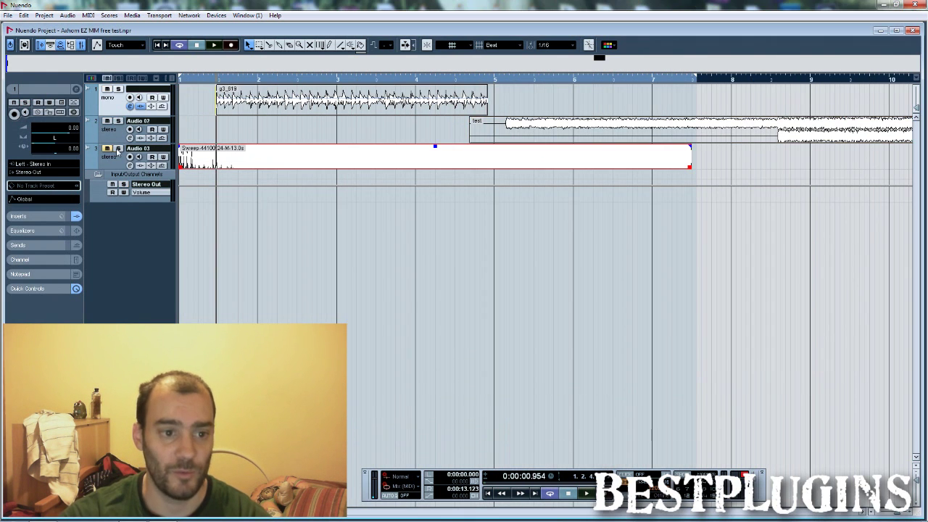
Step: Solo the Audio 03 track with the whole sweep in view and play it to check the Stereo Out level in the mixer
{"action": "left_click", "coordinate": [117, 149]}
{"action": "key", "text": "g"}
{"action": "key", "text": "g"}
{"action": "key", "text": "g"}
{"action": "key", "text": "h"}
{"action": "key", "text": "h"}
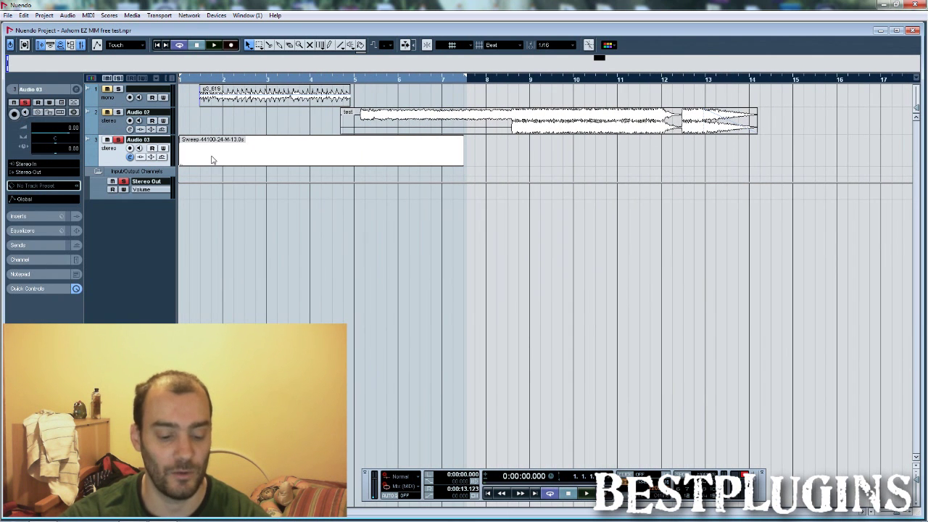
{"action": "key", "text": "F3"}
{"action": "key", "text": "space"}
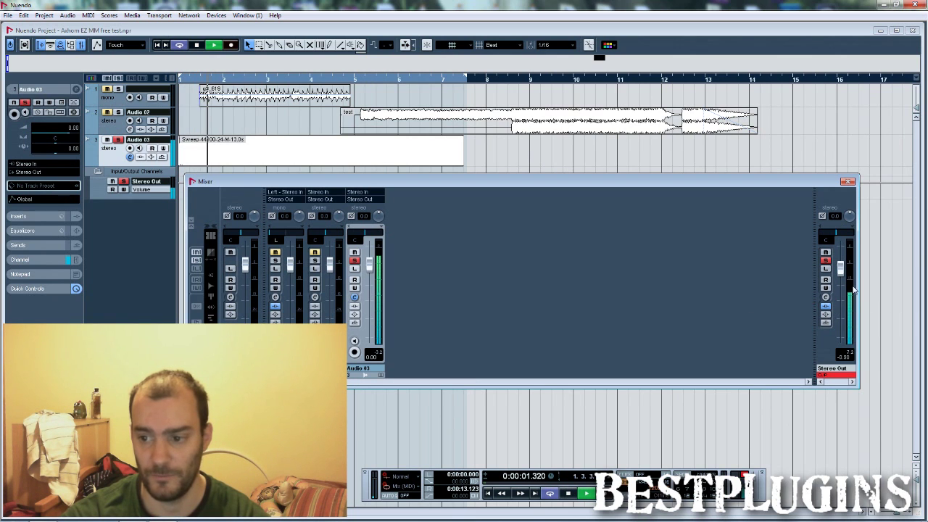
{"action": "key", "text": "space"}
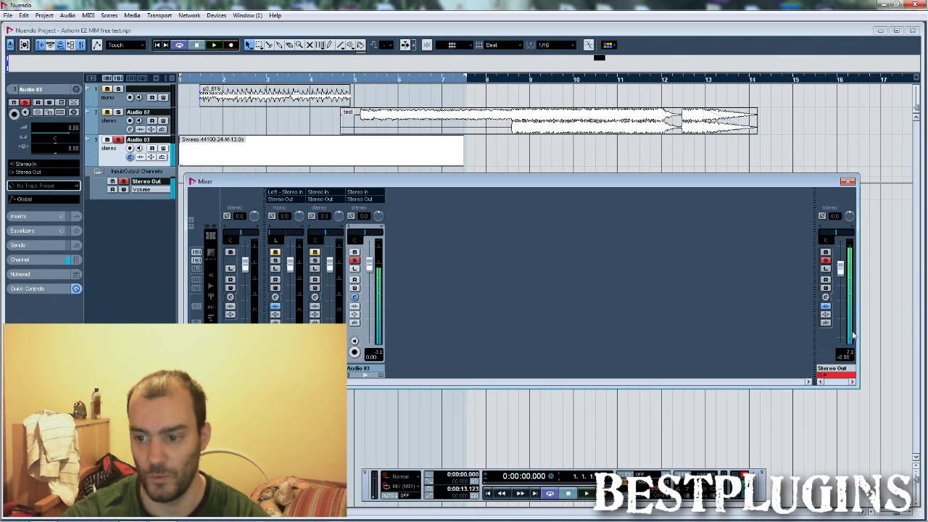
Step: Lower the Stereo Out fader to -14.28 dB and play the sweep again to check its level
{"action": "left_click_drag", "start_coordinate": [843, 271], "coordinate": [843, 308]}
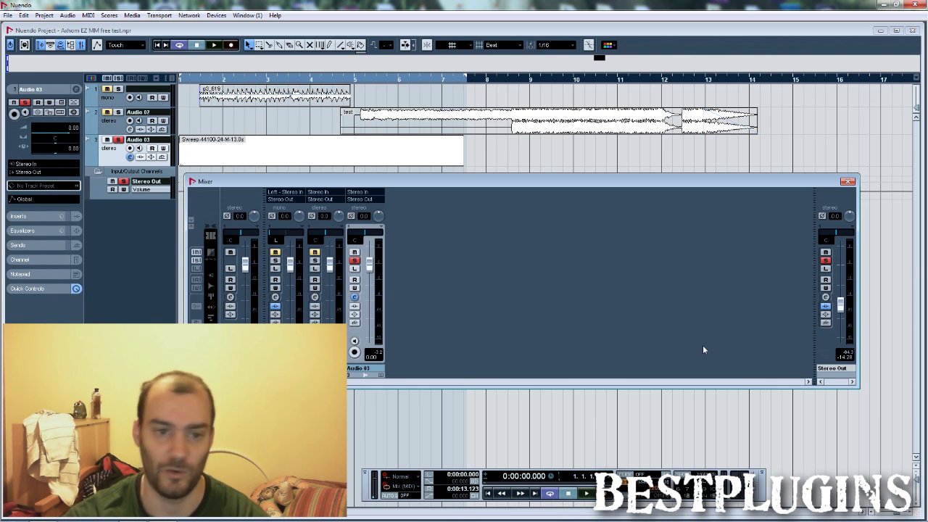
{"action": "key", "text": "space"}
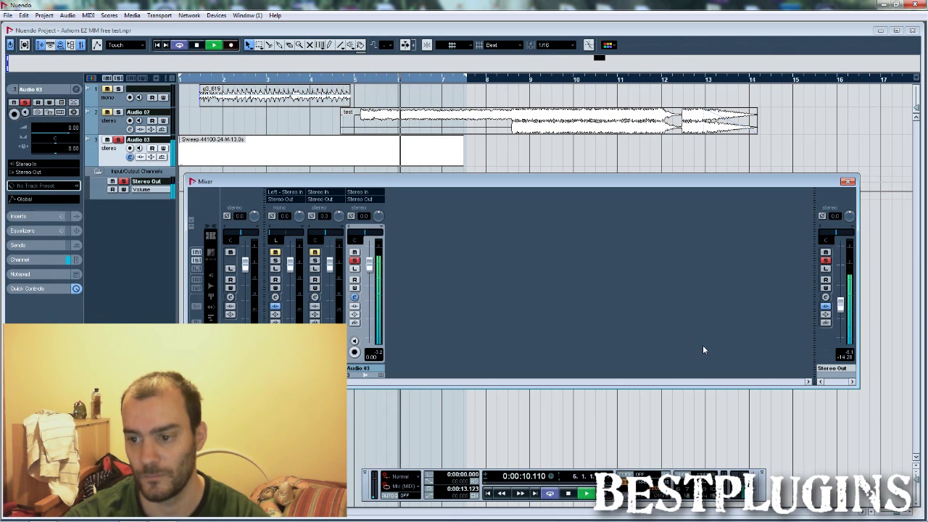
{"action": "key", "text": "space"}
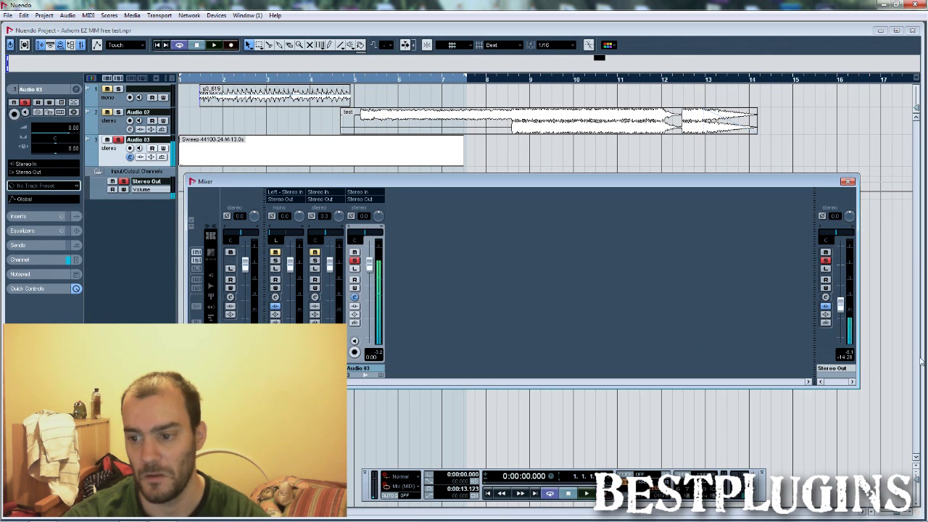
Step: Export the processed sweep as an audio mixdown named "sweep mio" in Wave format to the D: drive
{"action": "left_click", "coordinate": [7, 15]}
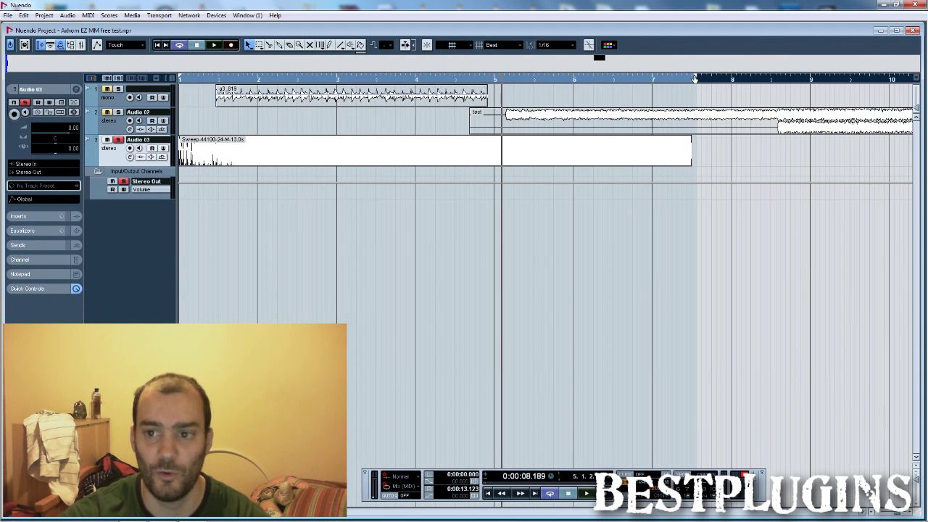
{"action": "left_click", "coordinate": [6, 15]}
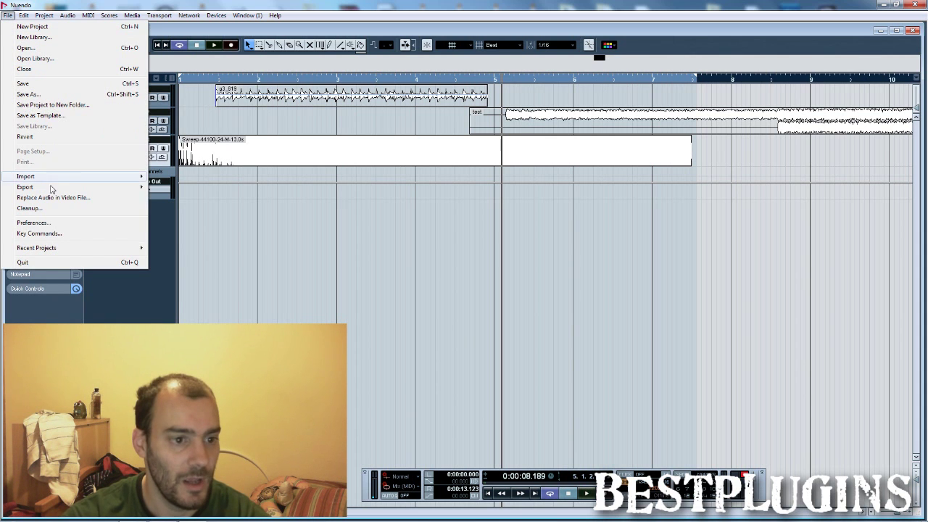
{"action": "mouse_move", "coordinate": [50, 187]}
{"action": "left_click", "coordinate": [184, 208]}
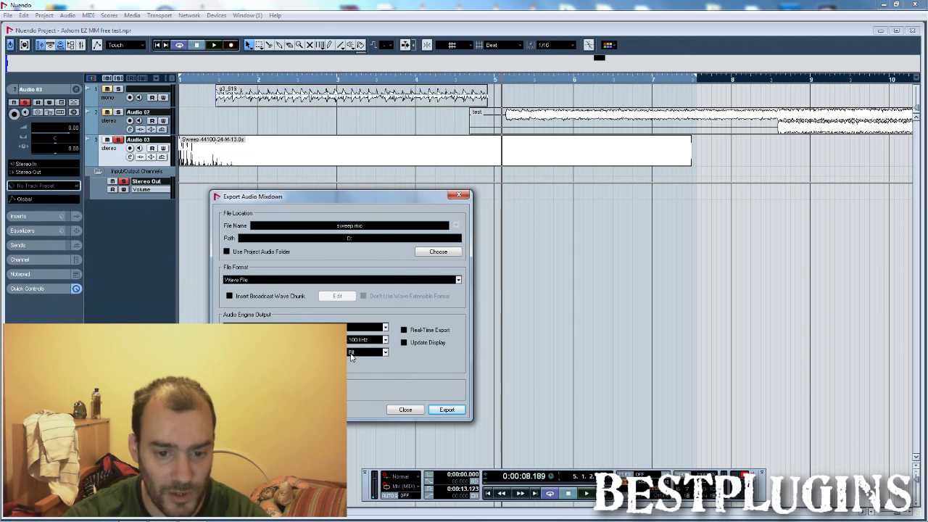
{"action": "left_click", "coordinate": [364, 229]}
{"action": "left_click", "coordinate": [385, 228]}
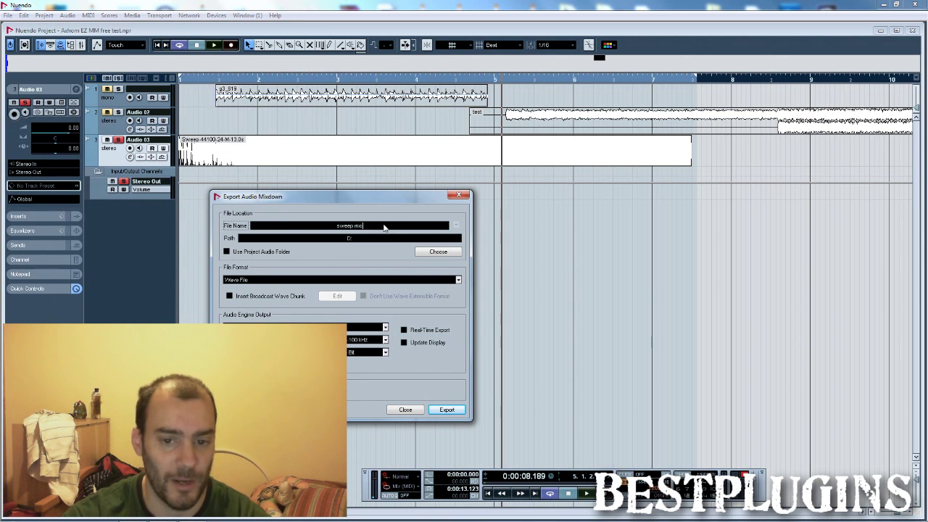
{"action": "left_click", "coordinate": [446, 410]}
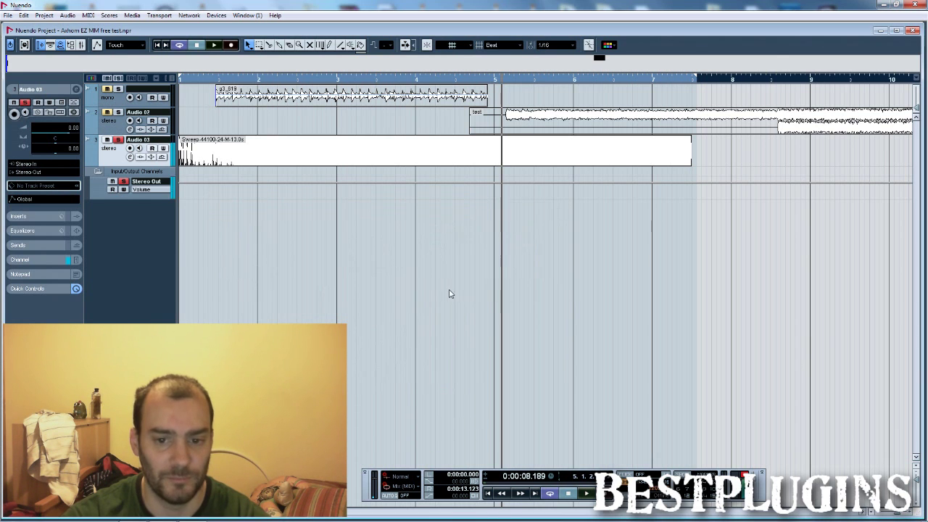
Step: Switch to Voxengo Deconvolver and choose Sweep-44100-24-M-13.0s.wav on the D: drive as the test tone file
{"action": "mouse_move", "coordinate": [500, 518]}
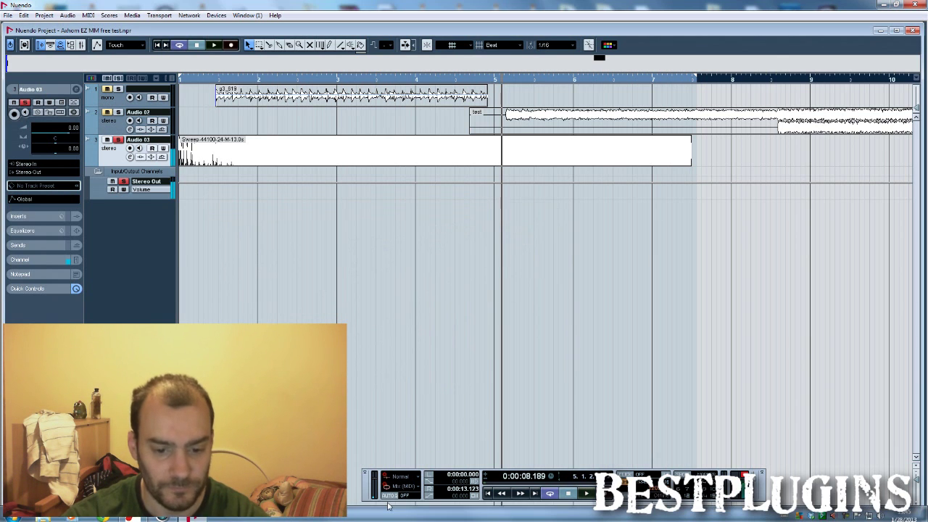
{"action": "left_click", "coordinate": [132, 517]}
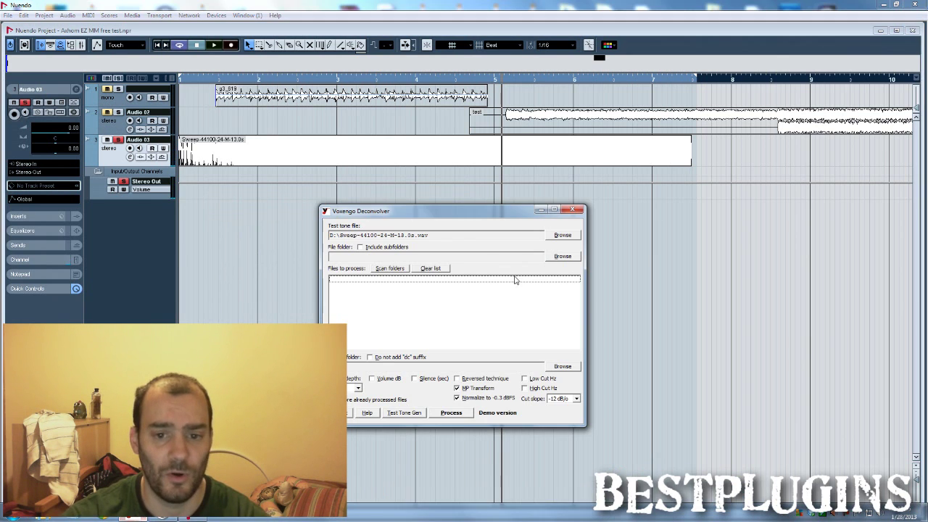
{"action": "left_click", "coordinate": [562, 236]}
{"action": "left_click_drag", "start_coordinate": [591, 152], "coordinate": [591, 227]}
{"action": "left_click", "coordinate": [435, 209]}
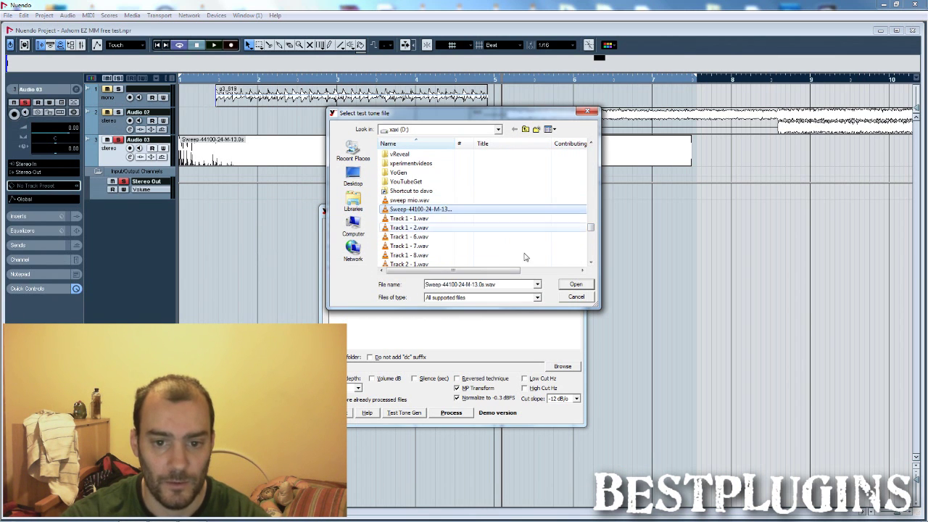
{"action": "left_click", "coordinate": [576, 284]}
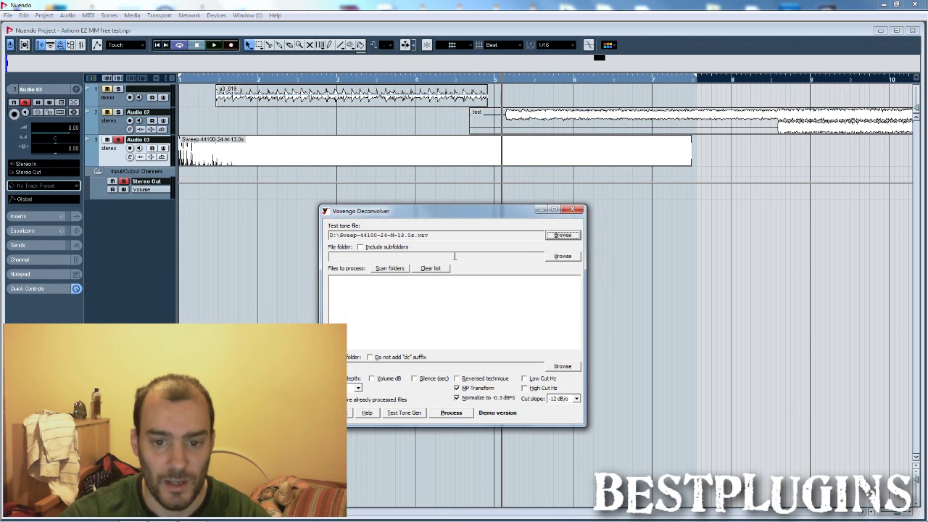
Step: Deconvolve sweep mio.wav from the D: drive against the test tone and close Voxengo Deconvolver
{"action": "left_click", "coordinate": [563, 257]}
{"action": "left_click_drag", "start_coordinate": [594, 148], "coordinate": [591, 228]}
{"action": "left_click", "coordinate": [410, 190]}
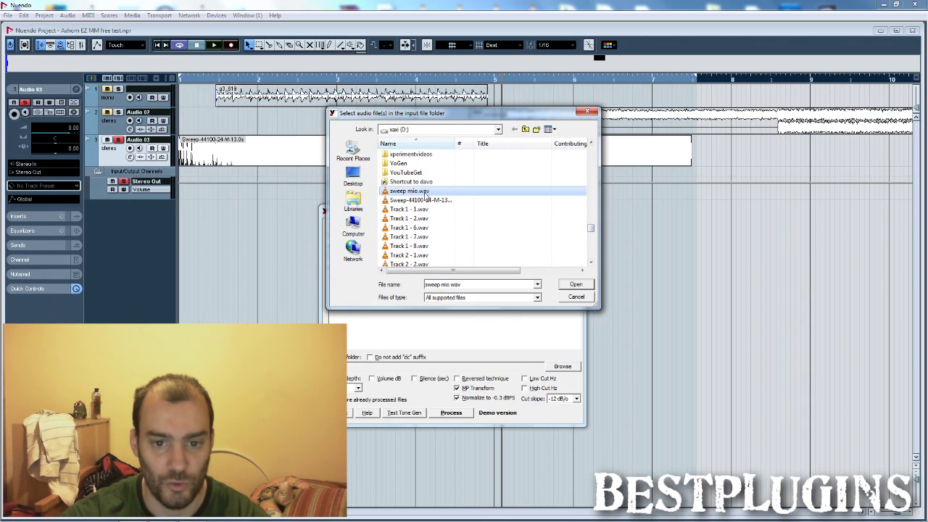
{"action": "left_click", "coordinate": [576, 284]}
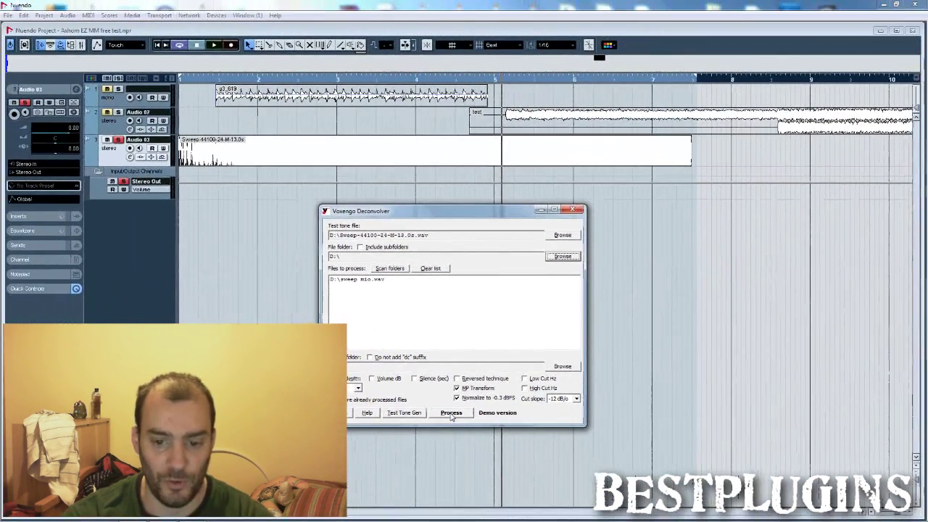
{"action": "left_click", "coordinate": [450, 413]}
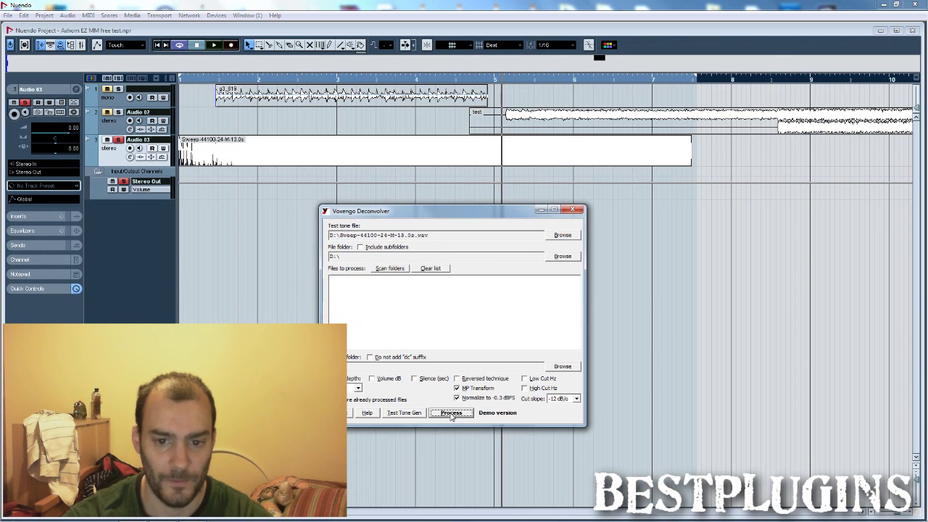
{"action": "left_click", "coordinate": [571, 212]}
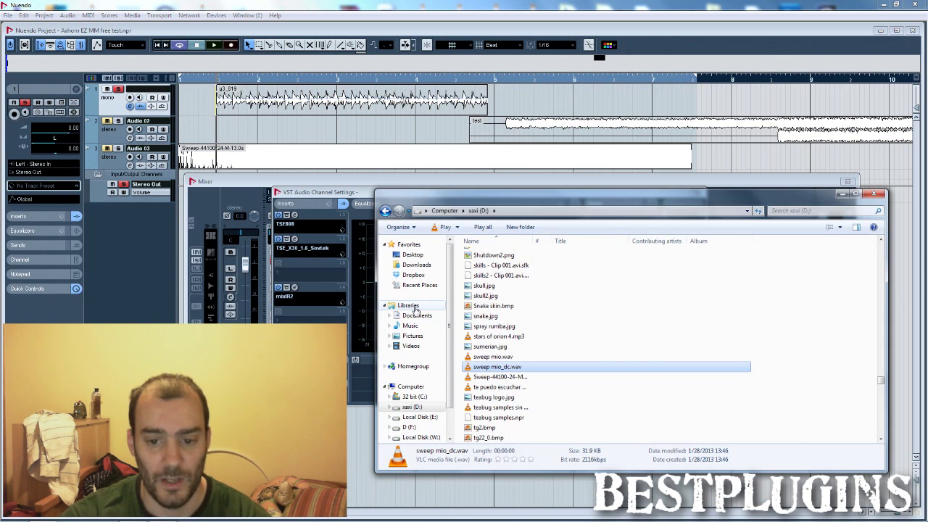
Step: Switch to Windows Explorer and open the Documents library to locate the mixIR2 folder
{"action": "left_click", "coordinate": [410, 306]}
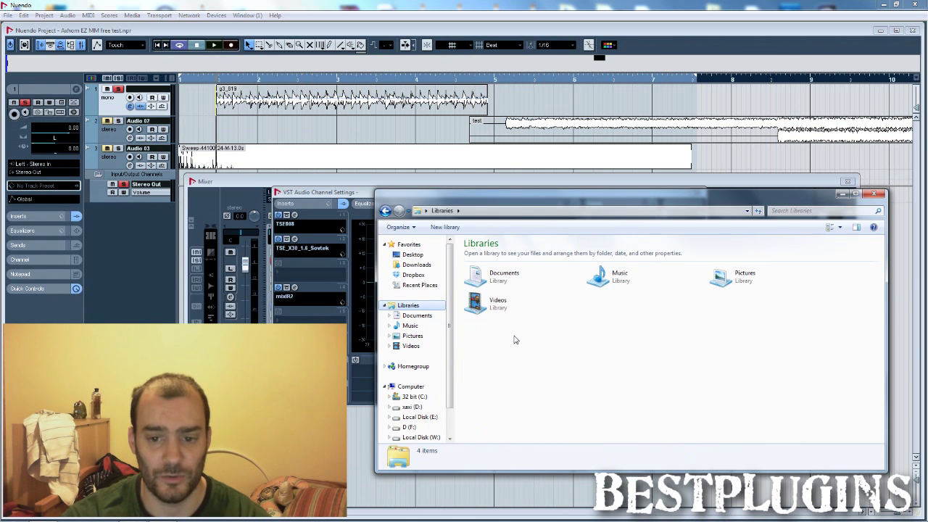
{"action": "left_click_drag", "start_coordinate": [451, 290], "coordinate": [451, 303]}
{"action": "scroll", "coordinate": [449, 308], "scroll_direction": "up", "scroll_amount": 2}
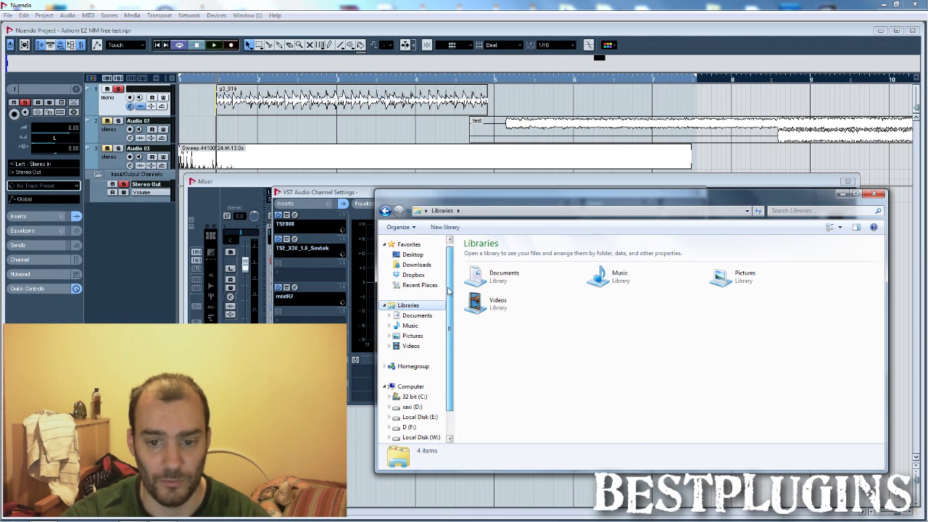
{"action": "double_click", "coordinate": [493, 276]}
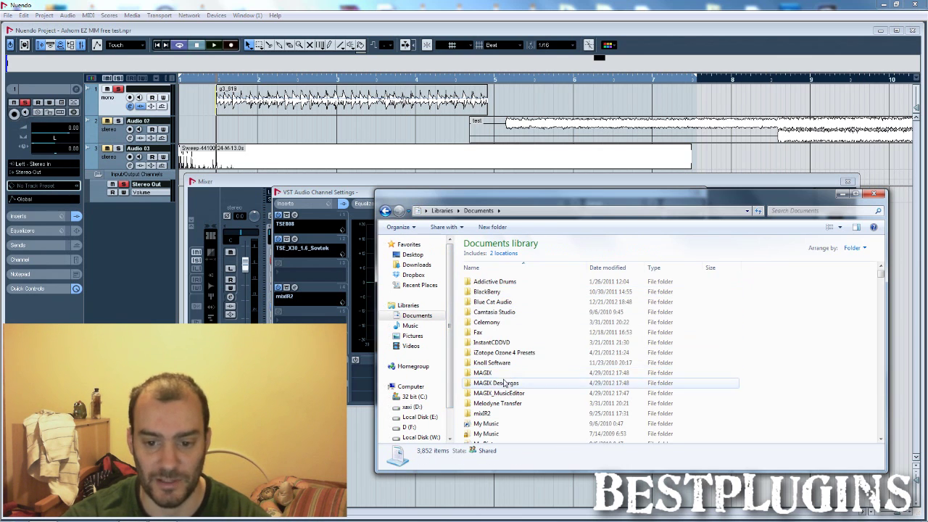
Step: Switch back to Nuendo and load mixIR2 into the third insert slot of the mono guitar track
{"action": "left_click", "coordinate": [305, 274]}
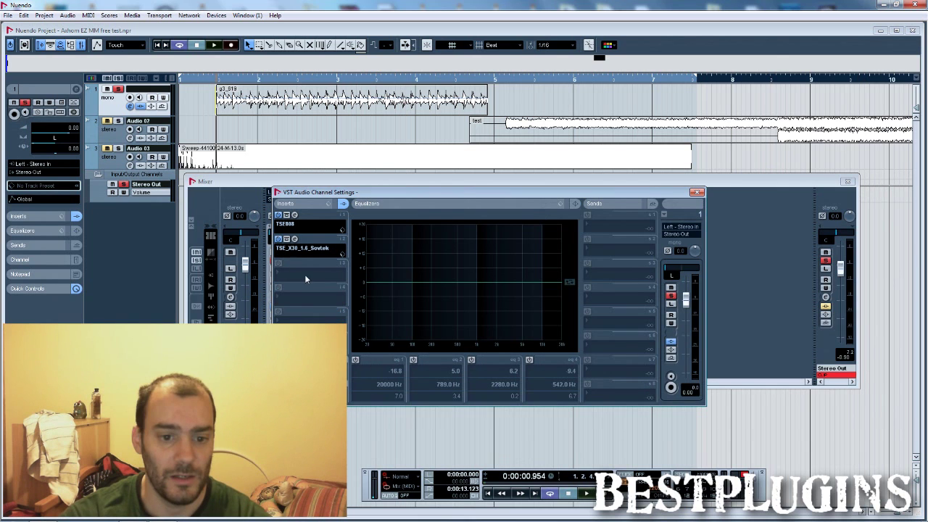
{"action": "left_click", "coordinate": [296, 272]}
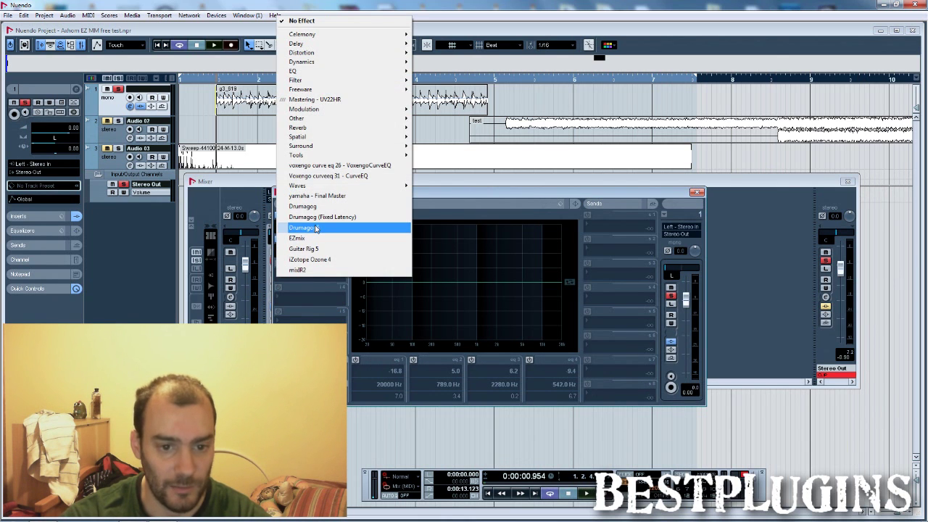
{"action": "left_click", "coordinate": [298, 269]}
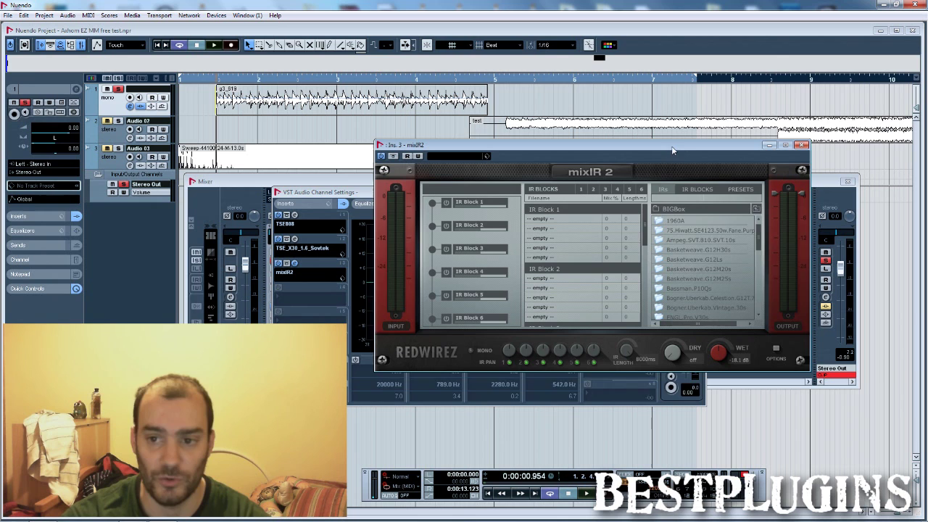
Step: Load sweep mio_dc.wav from the BIGBox folder into the first slot of IR Block 1 in mixIR2
{"action": "left_click_drag", "start_coordinate": [671, 149], "coordinate": [650, 173]}
{"action": "left_click_drag", "start_coordinate": [736, 259], "coordinate": [739, 335]}
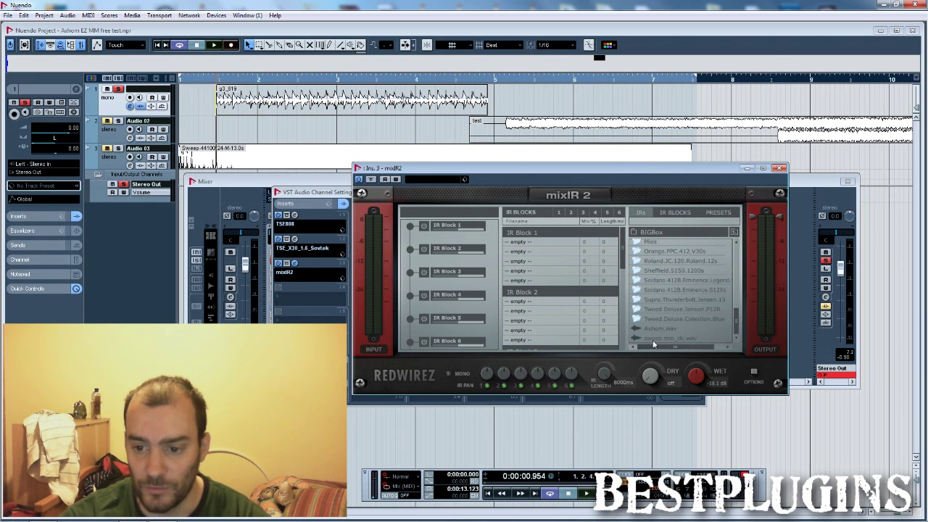
{"action": "left_click_drag", "start_coordinate": [657, 340], "coordinate": [518, 241]}
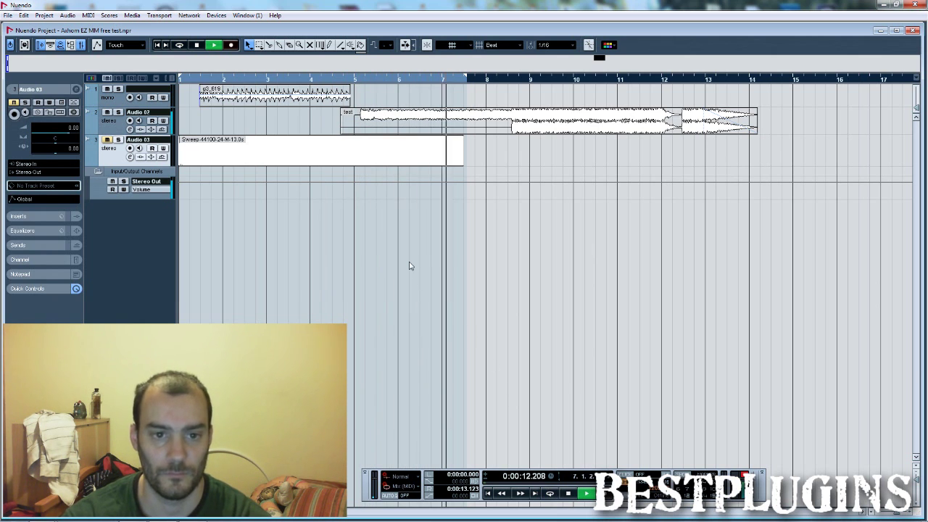
Step: Stop the playback and extend the locator range to span the clips on all three tracks, from 0:00:00.000 to 0:00:26.516
{"action": "key", "text": "space"}
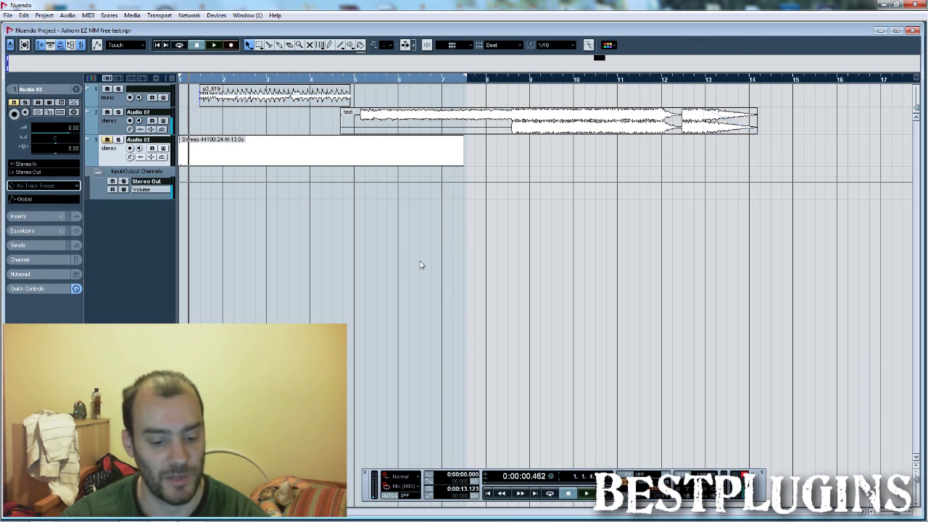
{"action": "key", "text": "p"}
{"action": "left_click_drag", "start_coordinate": [506, 151], "coordinate": [269, 93]}
{"action": "left_click", "coordinate": [246, 112]}
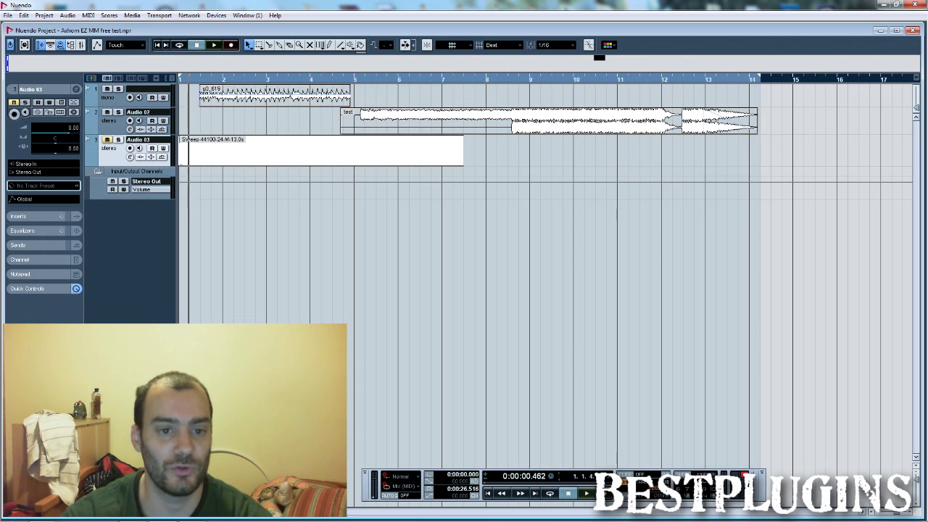